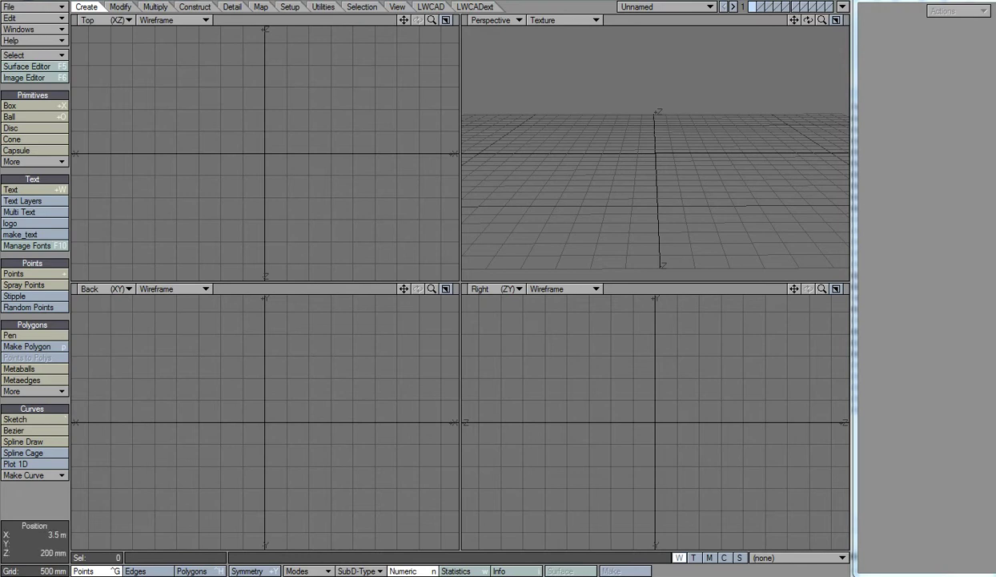
Launch the LWCAD Roof tool from LWCADext > Archi Basic > More with its defaults (45° slope, 200 mm thickness).
{"action": "left_click", "coordinate": [120, 7]}
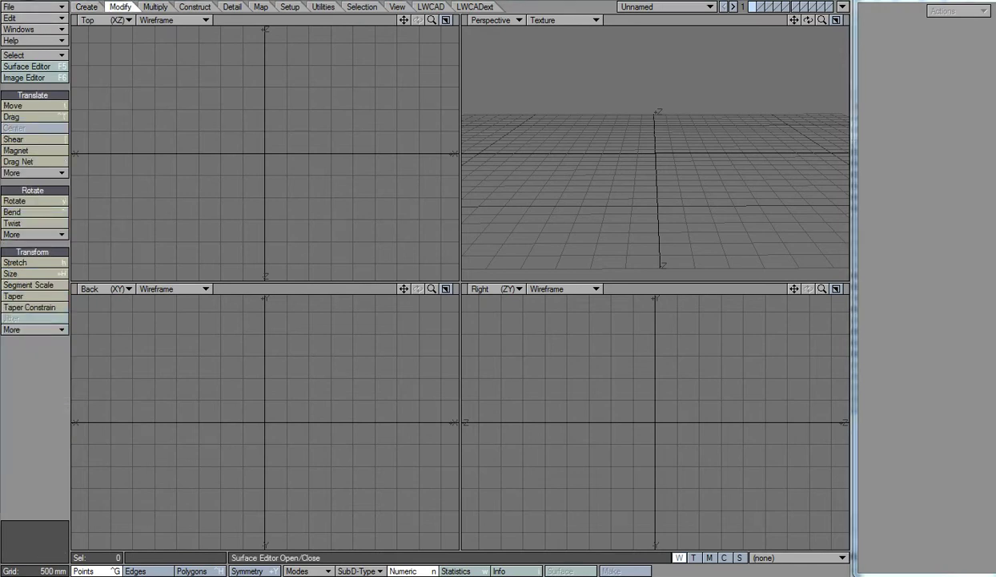
{"action": "left_click", "coordinate": [156, 7]}
{"action": "left_click", "coordinate": [194, 6]}
{"action": "left_click", "coordinate": [431, 6]}
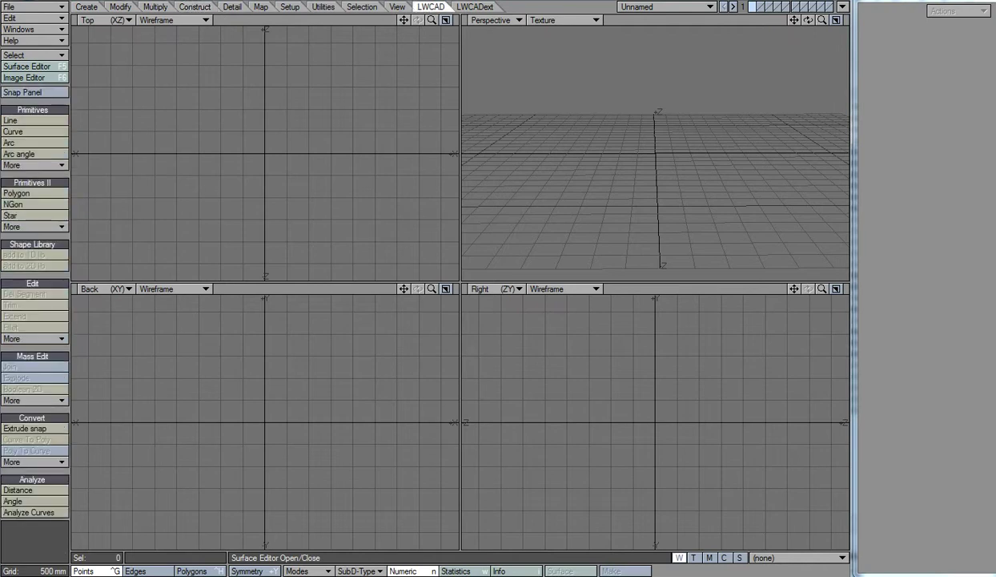
{"action": "left_click", "coordinate": [475, 7]}
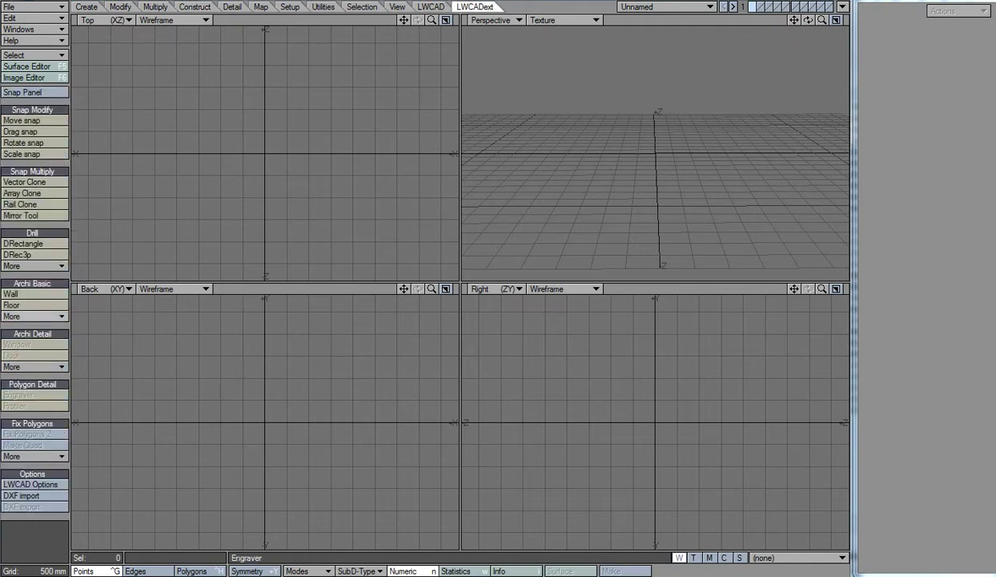
{"action": "left_click", "coordinate": [32, 317]}
{"action": "left_click", "coordinate": [36, 317]}
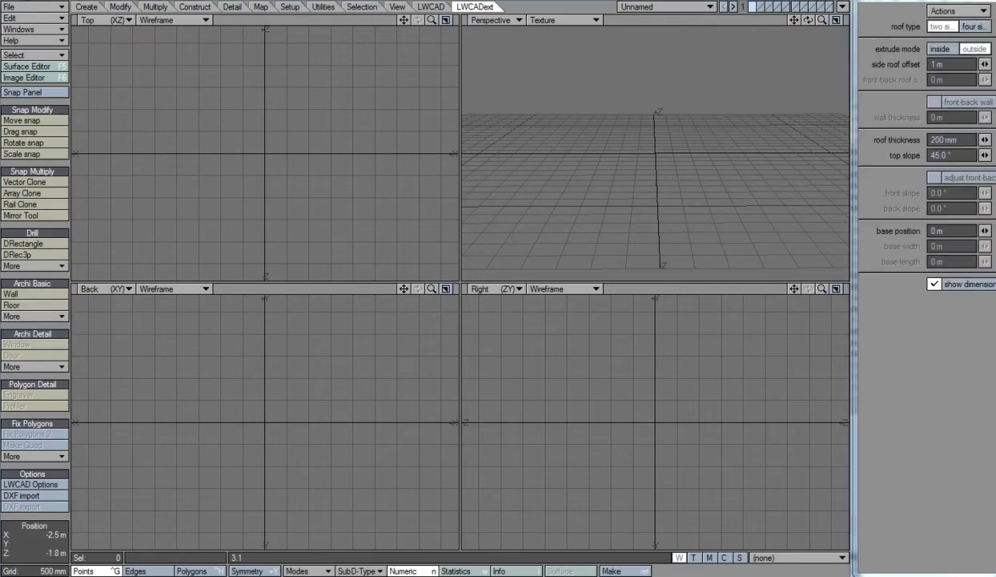
Draw the roof base in the Top view and adjust it to 4550 × 3000 mm.
{"action": "mouse_move", "coordinate": [154, 208]}
{"action": "left_mouse_down"}
{"action": "mouse_move", "coordinate": [159, 92]}
{"action": "mouse_move", "coordinate": [357, 90]}
{"action": "left_mouse_up"}
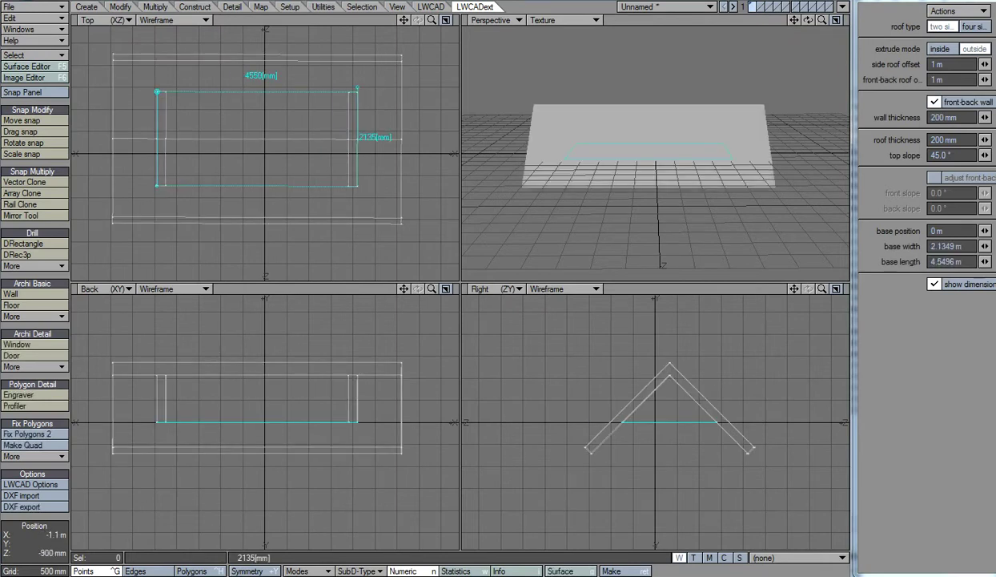
{"action": "left_click_drag", "start_coordinate": [157, 191], "coordinate": [163, 217]}
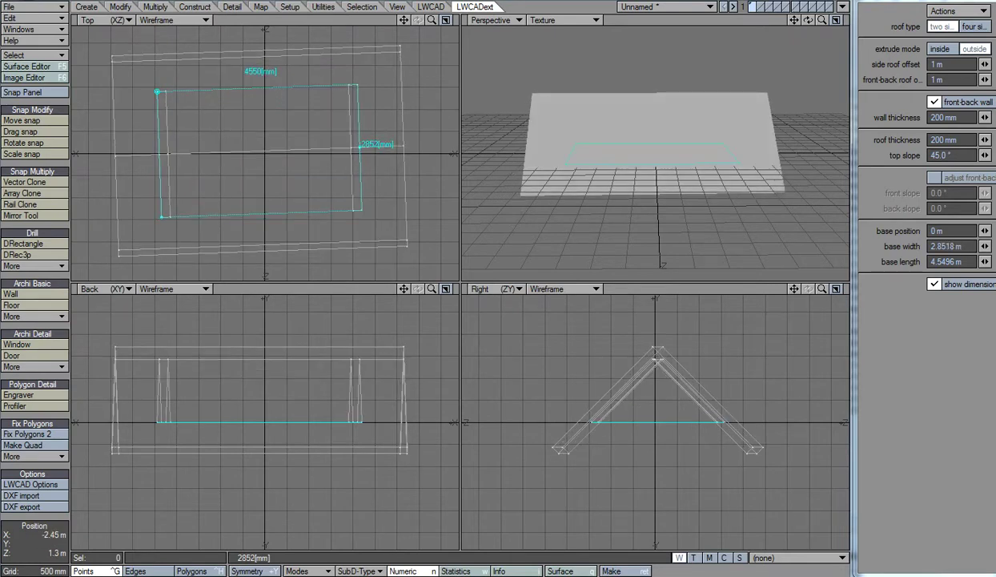
{"action": "left_click_drag", "start_coordinate": [157, 92], "coordinate": [160, 88]}
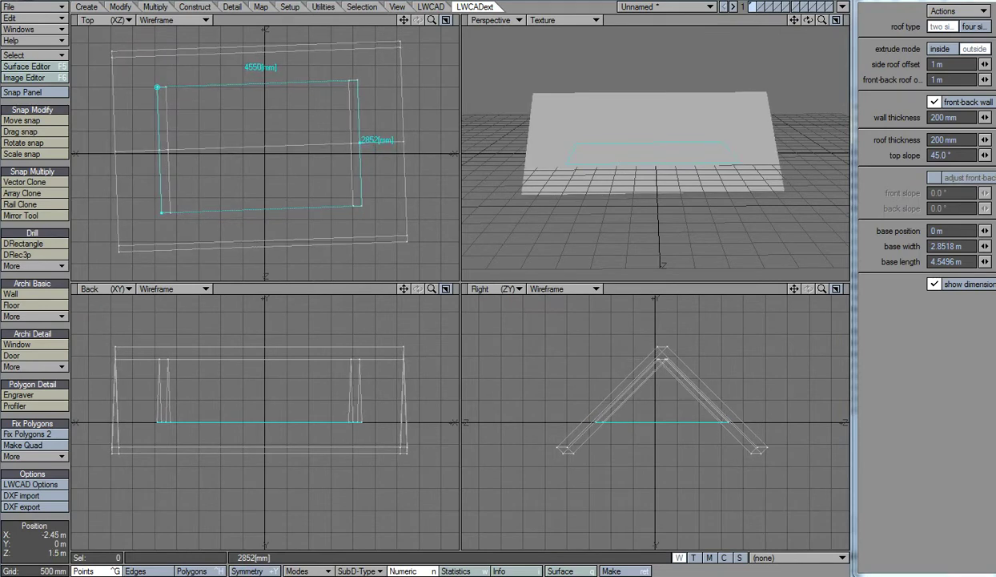
{"action": "left_click_drag", "start_coordinate": [159, 87], "coordinate": [157, 87]}
{"action": "left_click_drag", "start_coordinate": [159, 214], "coordinate": [159, 218]}
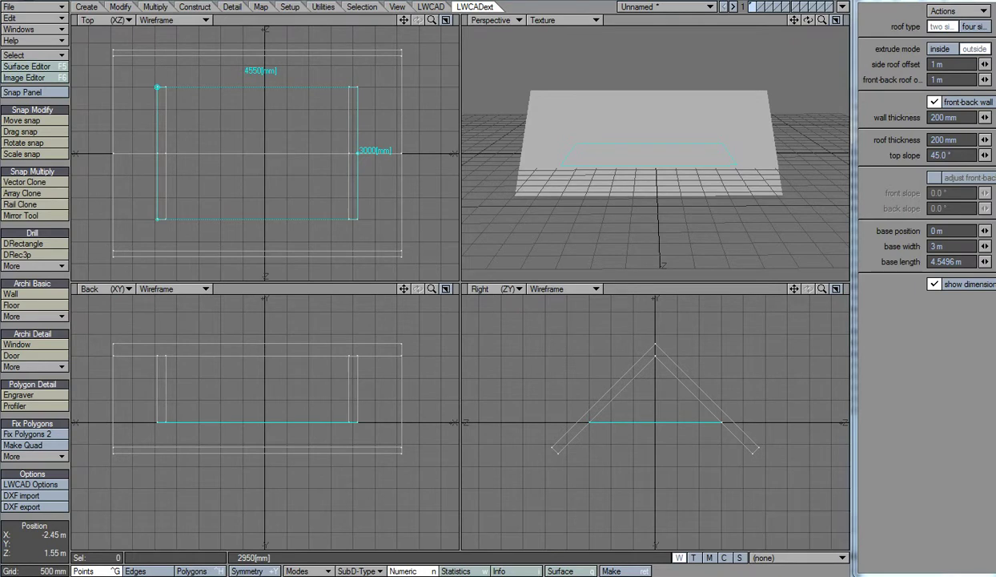
{"action": "left_click_drag", "start_coordinate": [157, 86], "coordinate": [154, 87]}
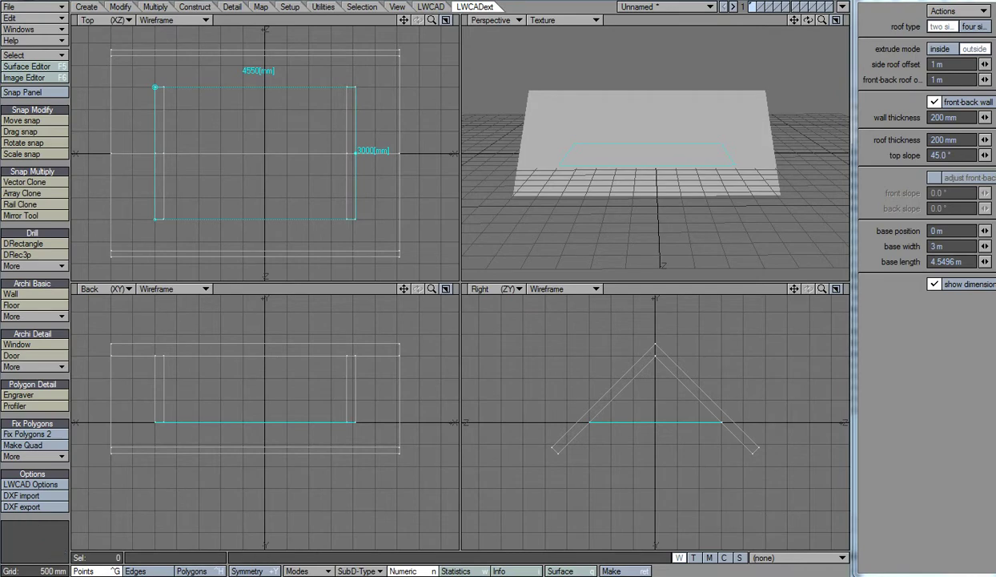
Orbit the Perspective view and compare the inside and outside extrude modes.
{"action": "mouse_move", "coordinate": [807, 19]}
{"action": "left_mouse_down"}
{"action": "mouse_move", "coordinate": [776, 40]}
{"action": "mouse_move", "coordinate": [793, 32]}
{"action": "left_mouse_up"}
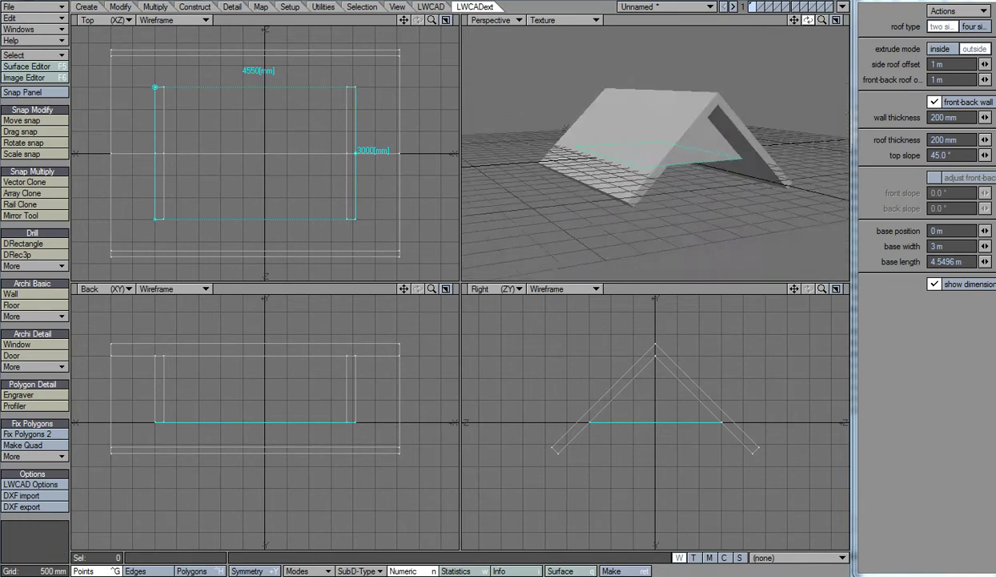
{"action": "left_click", "coordinate": [940, 49]}
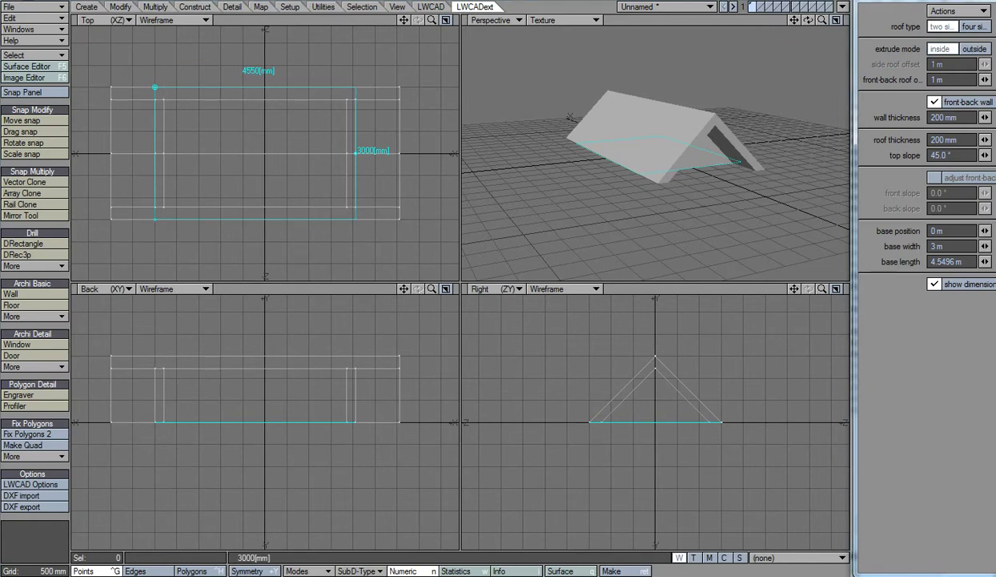
{"action": "left_click", "coordinate": [974, 49]}
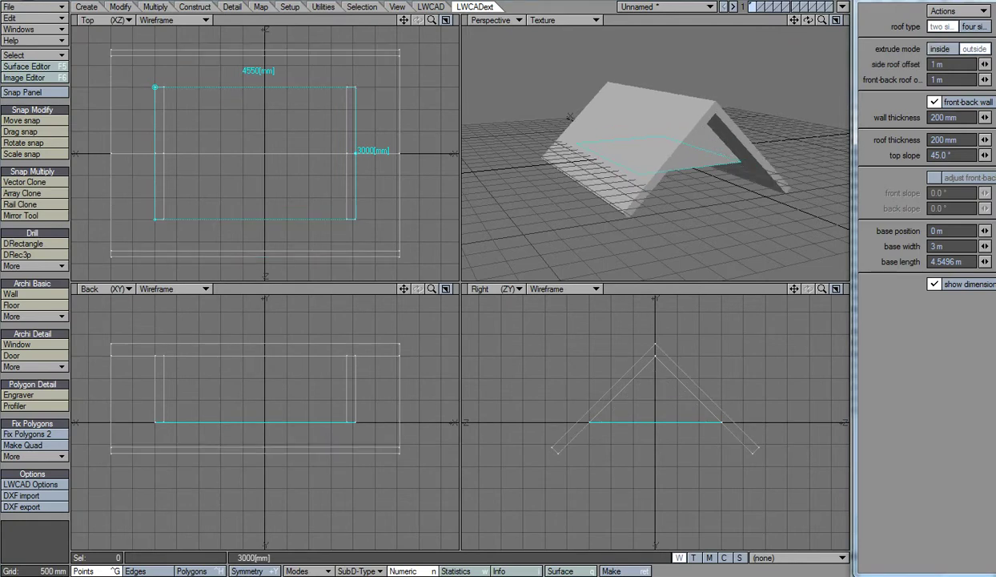
{"action": "left_click", "coordinate": [940, 49]}
Commit the roof with its side overhang and set the Perspective view to Textured Wire.
{"action": "left_click", "coordinate": [974, 49]}
{"action": "key", "text": "space"}
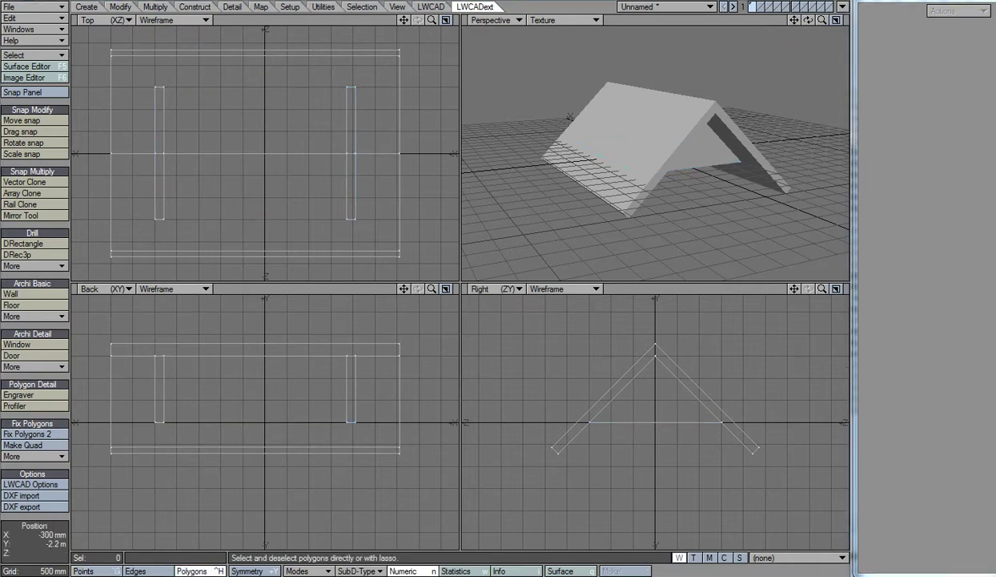
{"action": "left_click", "coordinate": [560, 20]}
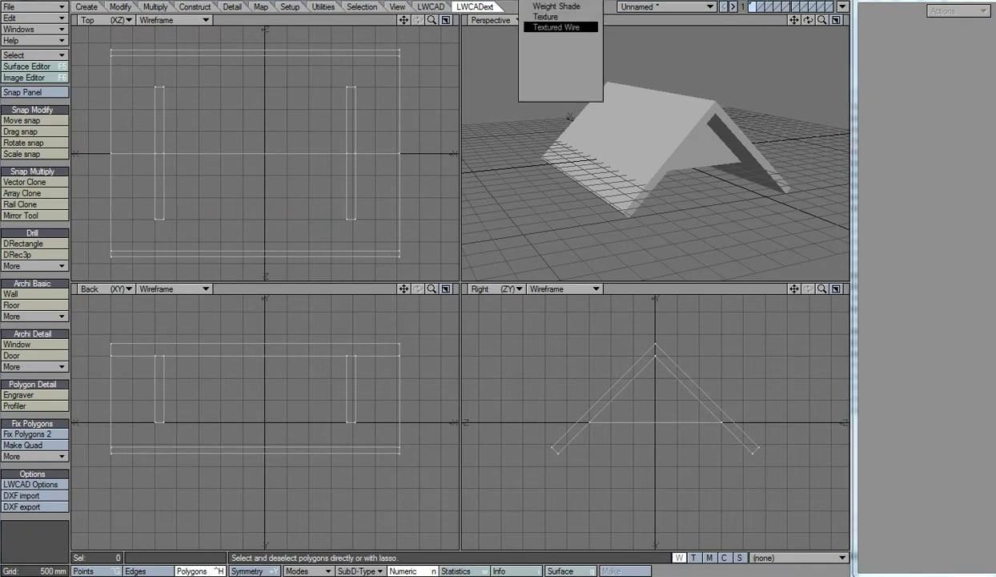
{"action": "left_click", "coordinate": [561, 27]}
Select the whole connected roof, try raising it 700 mm, then undo the move.
{"action": "left_click", "coordinate": [613, 132]}
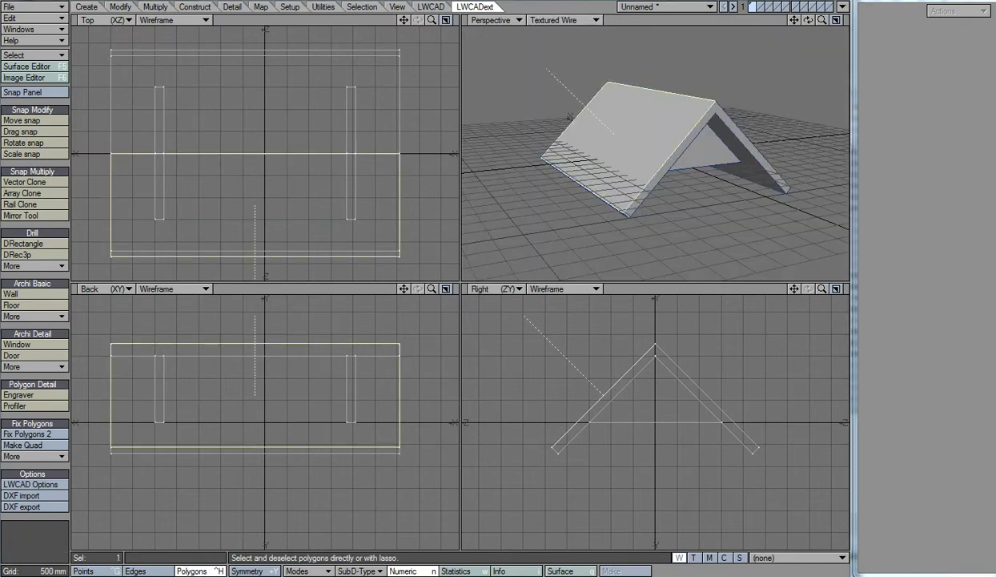
{"action": "key", "text": "bracketright"}
{"action": "key", "text": "t"}
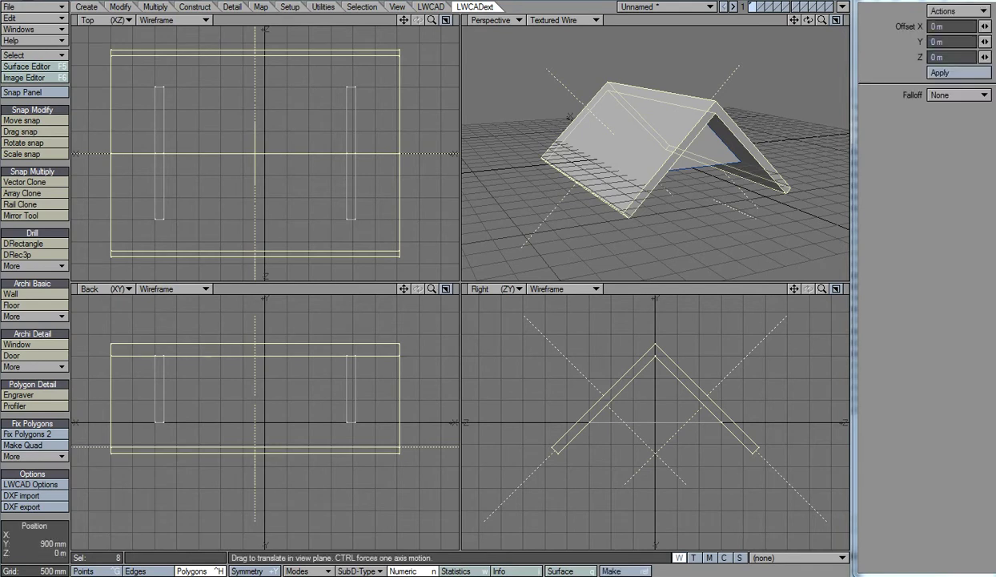
{"action": "left_click_drag", "start_coordinate": [655, 382], "coordinate": [655, 352]}
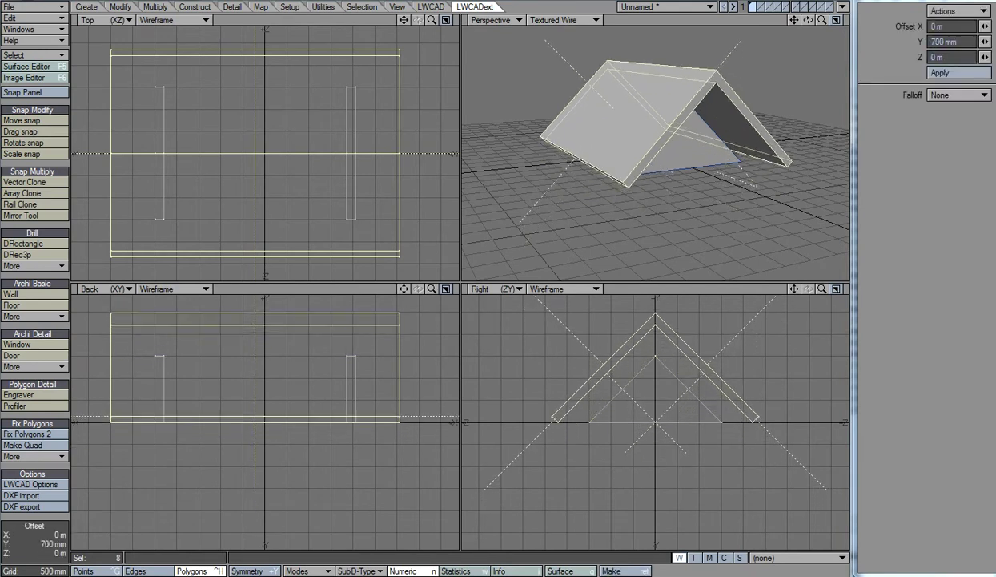
{"action": "key", "text": "u"}
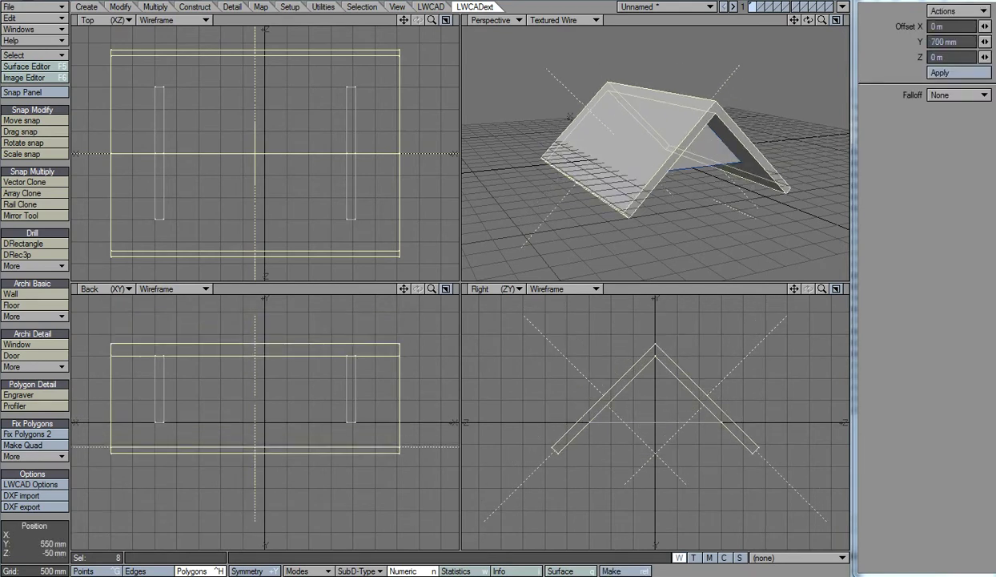
{"action": "key", "text": "space"}
Add both gable end walls to the selection and raise everything 750 mm.
{"action": "left_click", "coordinate": [160, 152]}
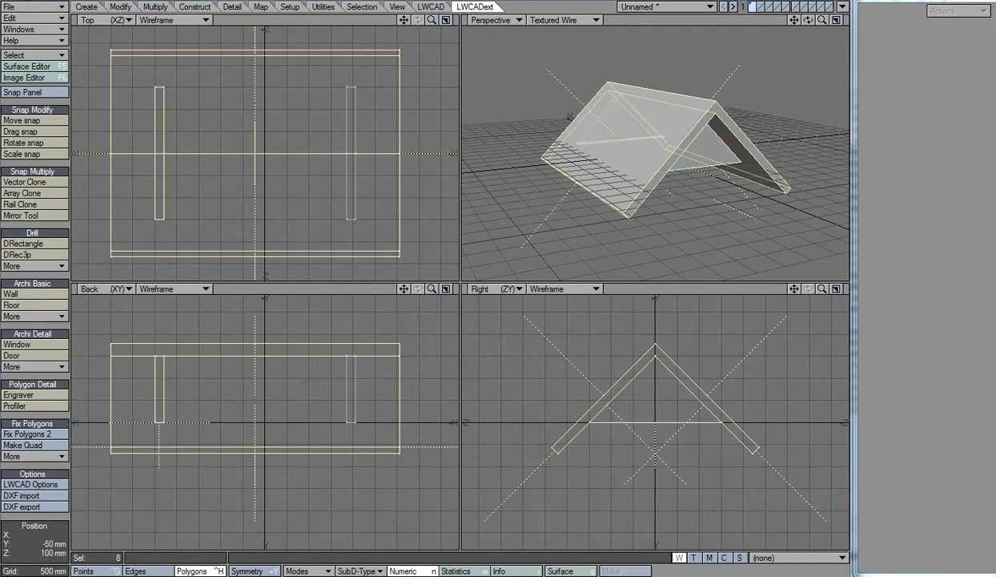
{"action": "left_click", "coordinate": [350, 152]}
{"action": "key", "text": "]"}
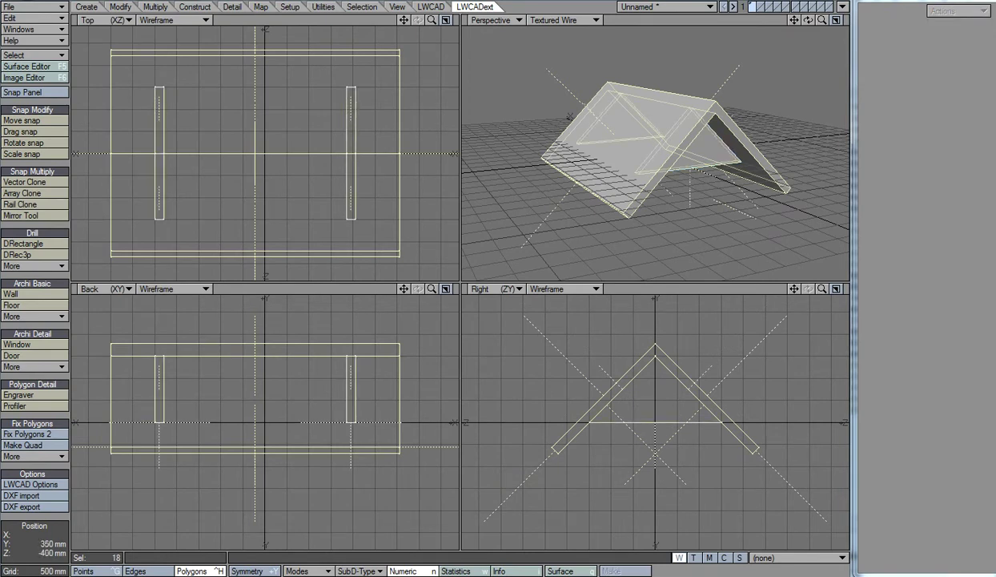
{"action": "key", "text": "t"}
{"action": "left_click_drag", "start_coordinate": [669, 394], "coordinate": [668, 359]}
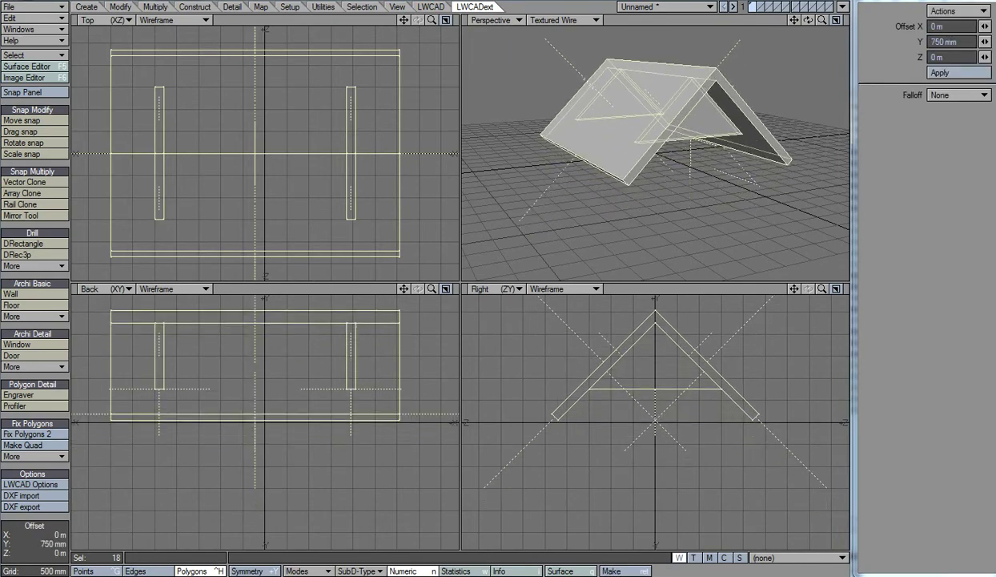
{"action": "key", "text": "space"}
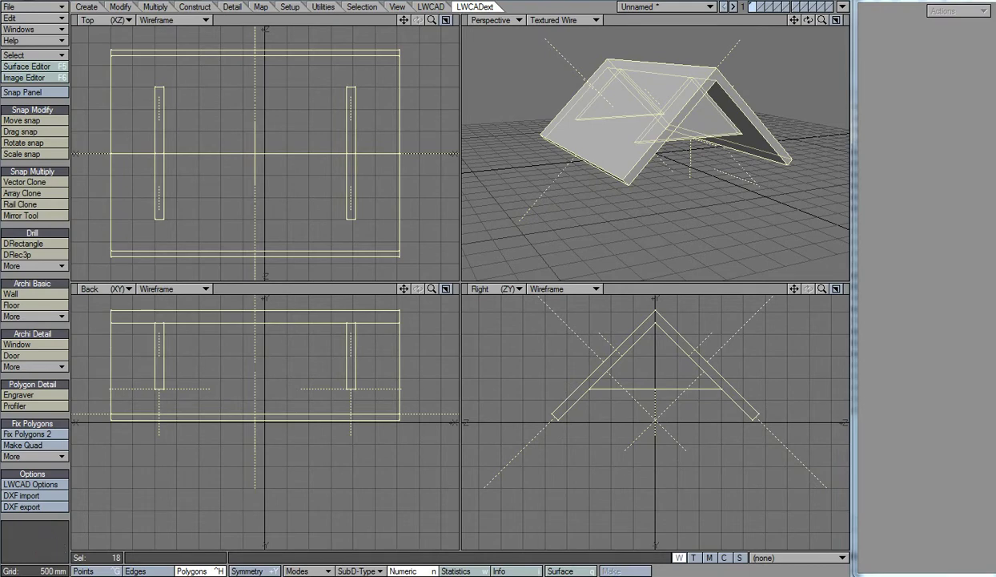
Maximize and zoom the Perspective view, then select only the front roof slope.
{"action": "key", "text": "0"}
{"action": "key", "text": "a"}
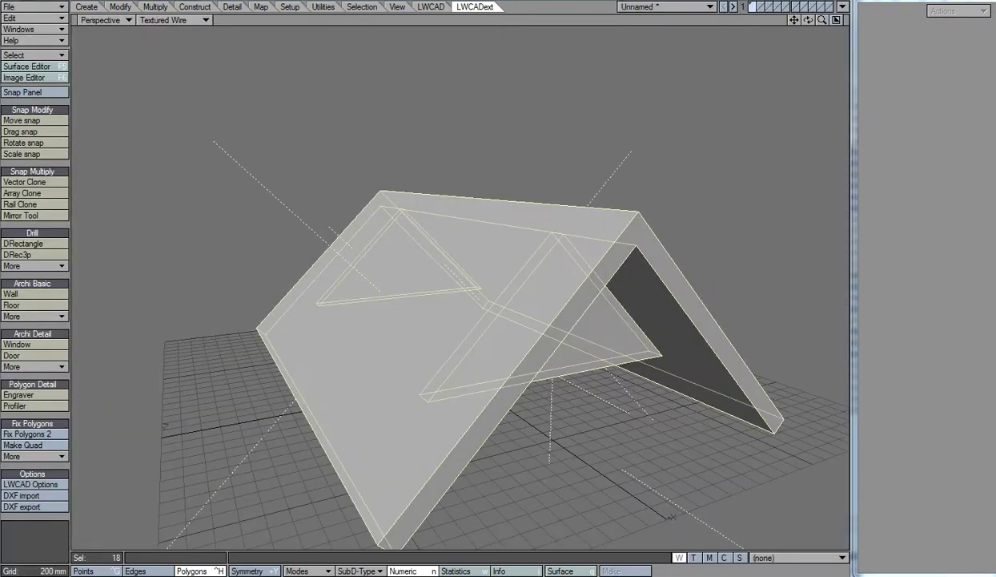
{"action": "key", "text": "slash"}
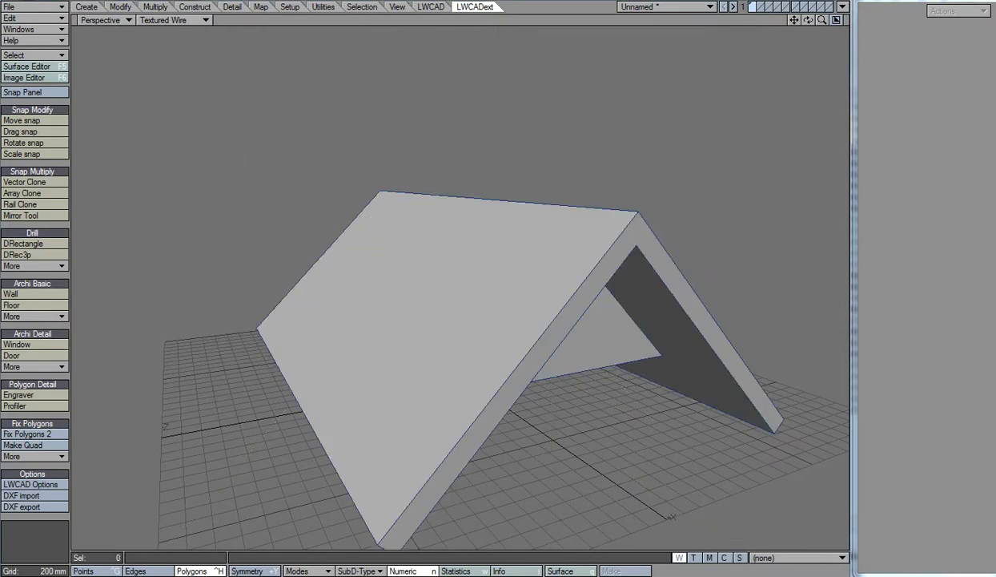
{"action": "left_click_drag", "start_coordinate": [213, 143], "coordinate": [380, 290]}
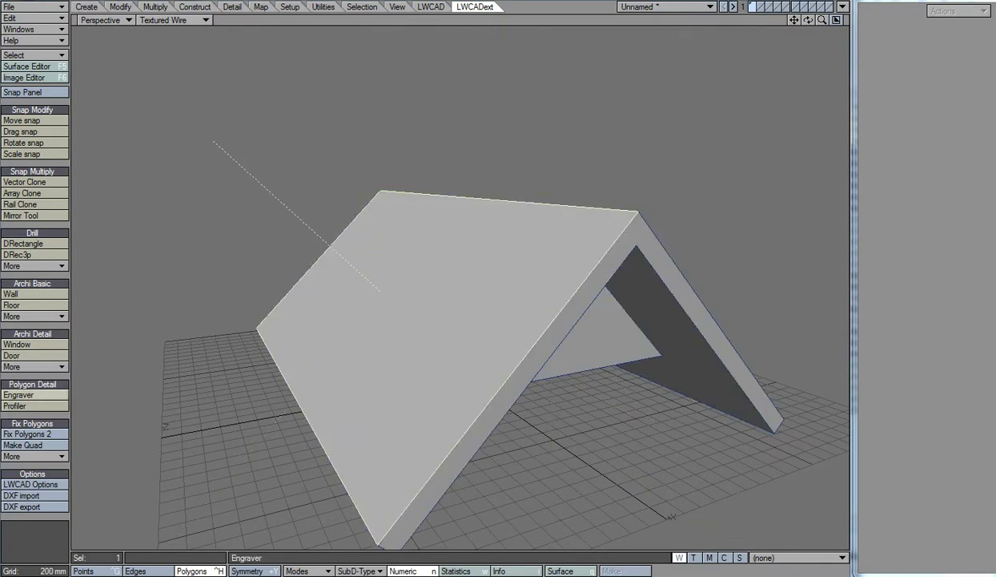
Engrave the slope with the Ceiling-Stairs stair_12 profile at 150 mm offset and commit.
{"action": "left_click", "coordinate": [18, 394]}
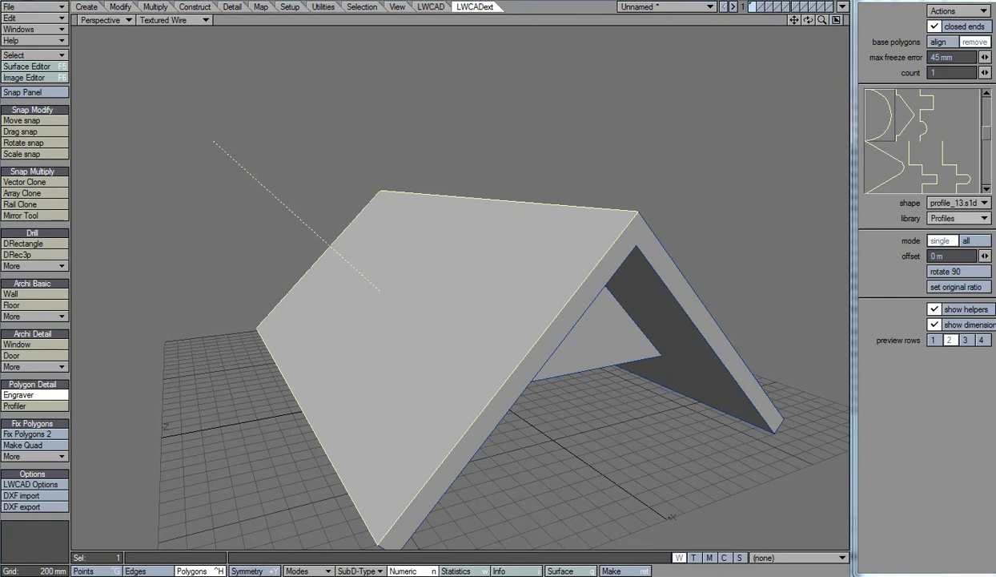
{"action": "left_click", "coordinate": [957, 217]}
{"action": "left_click", "coordinate": [933, 162]}
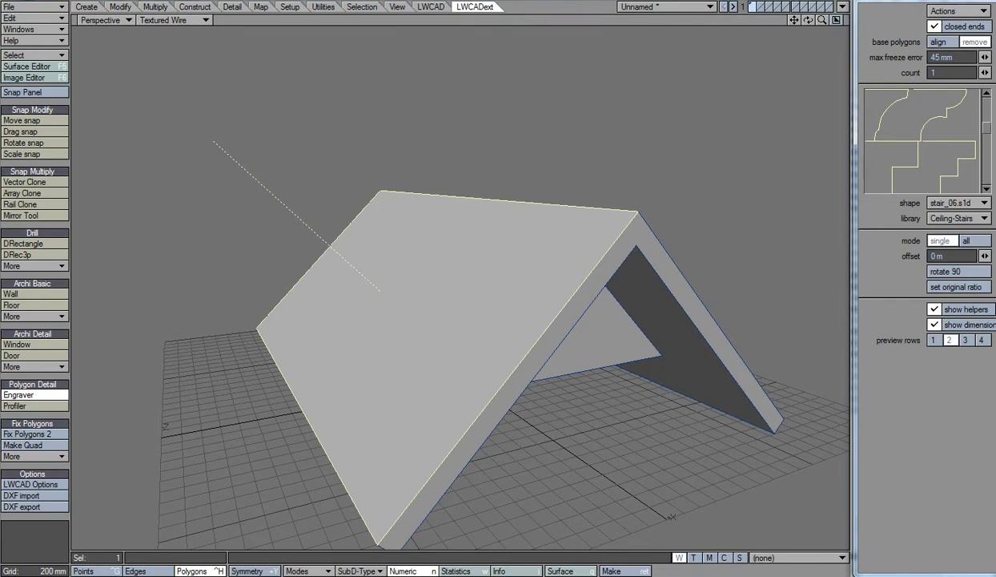
{"action": "scroll", "coordinate": [921, 140], "scroll_direction": "down", "scroll_amount": 3}
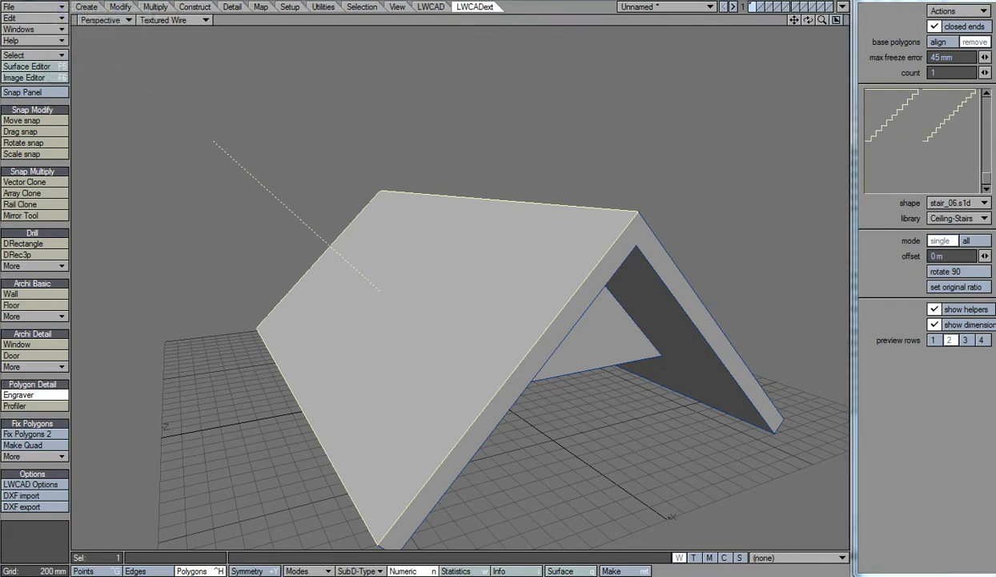
{"action": "scroll", "coordinate": [921, 140], "scroll_direction": "up", "scroll_amount": 1}
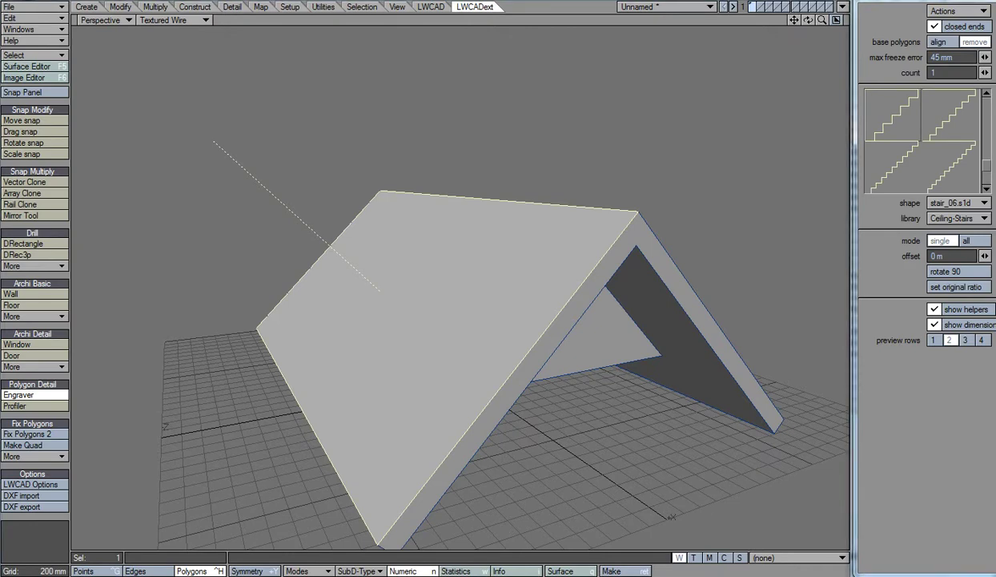
{"action": "scroll", "coordinate": [921, 140], "scroll_direction": "down", "scroll_amount": 1}
{"action": "left_click", "coordinate": [949, 116]}
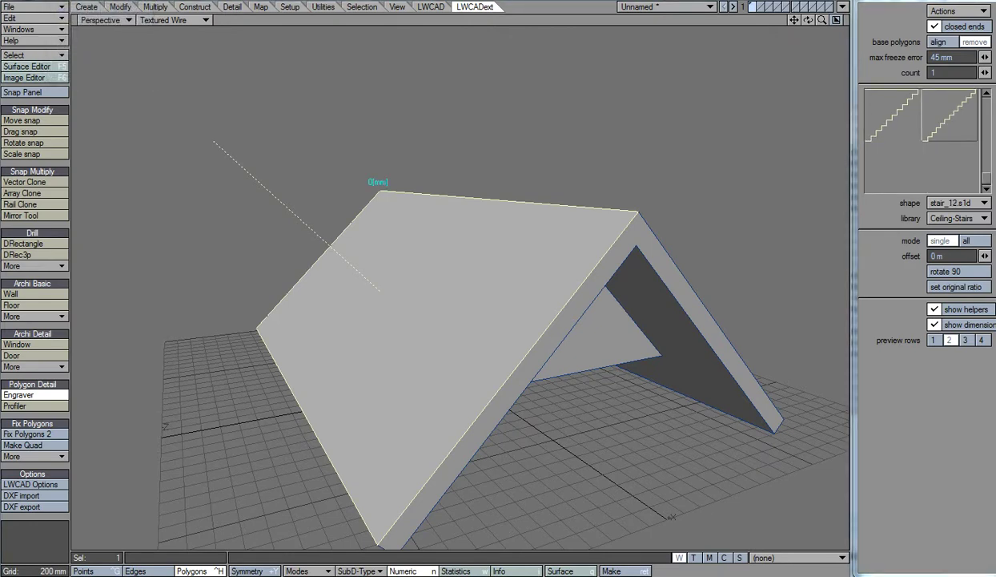
{"action": "left_click", "coordinate": [941, 256]}
{"action": "type", "text": "150"}
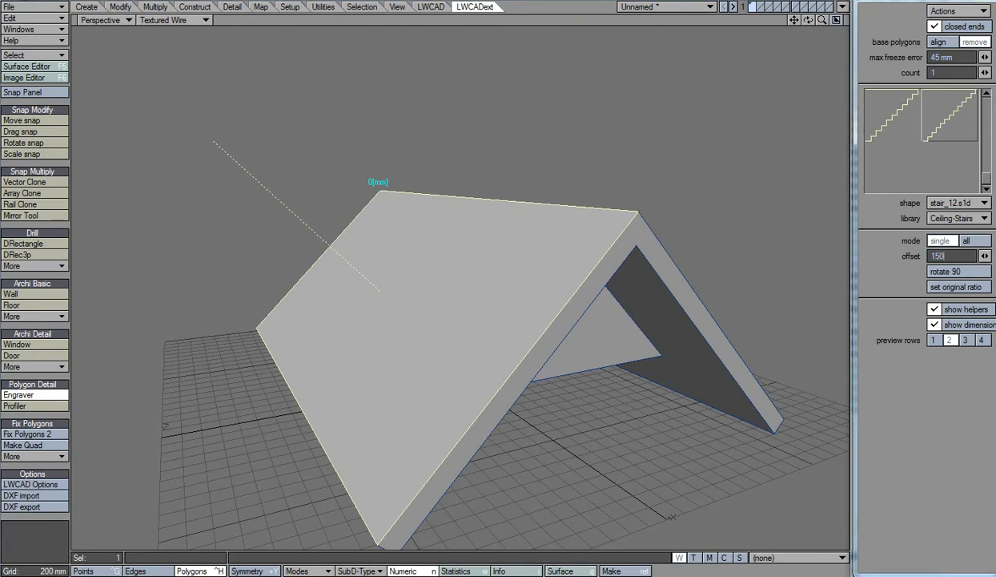
{"action": "key", "text": "Tab"}
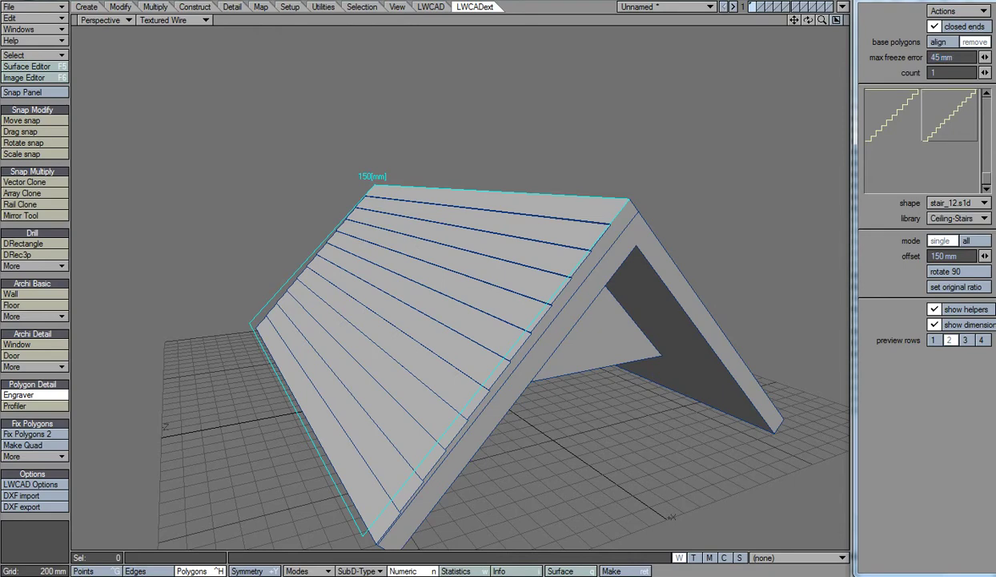
{"action": "key", "text": "space"}
Select the opposite slope and engrave it with the same stair_12 strips at 150 mm offset.
{"action": "left_click_drag", "start_coordinate": [808, 19], "coordinate": [785, 19]}
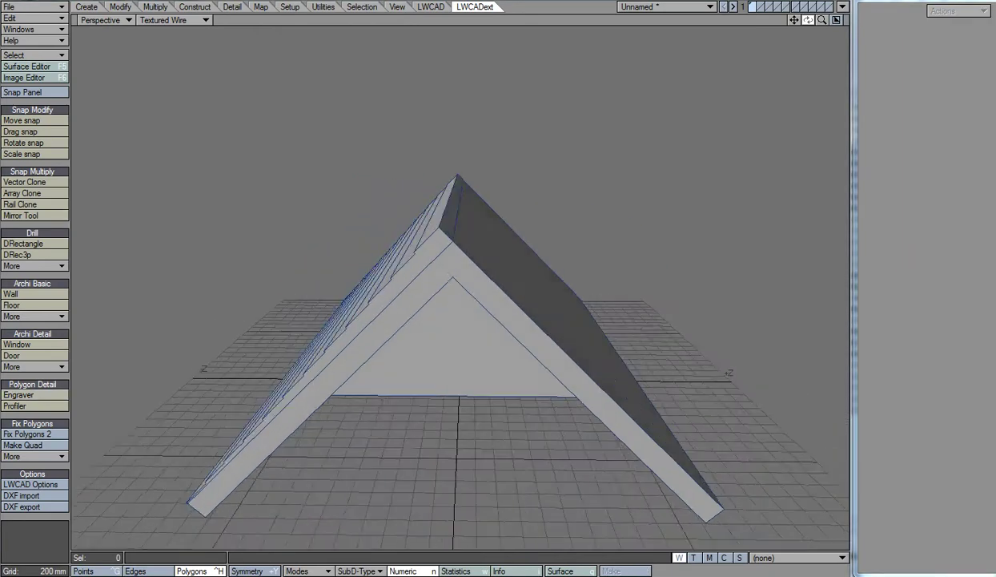
{"action": "left_click", "coordinate": [529, 312]}
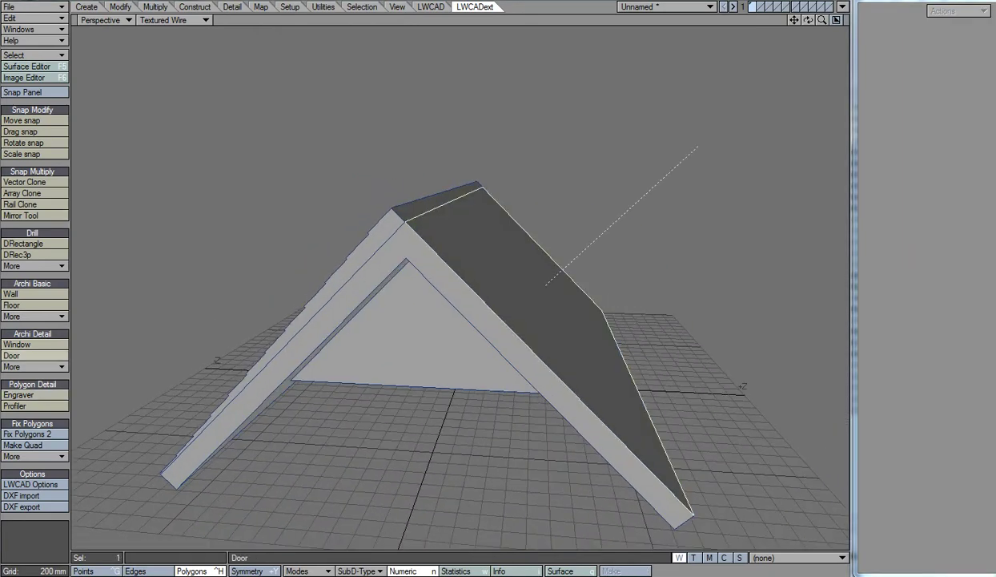
{"action": "left_click", "coordinate": [20, 395]}
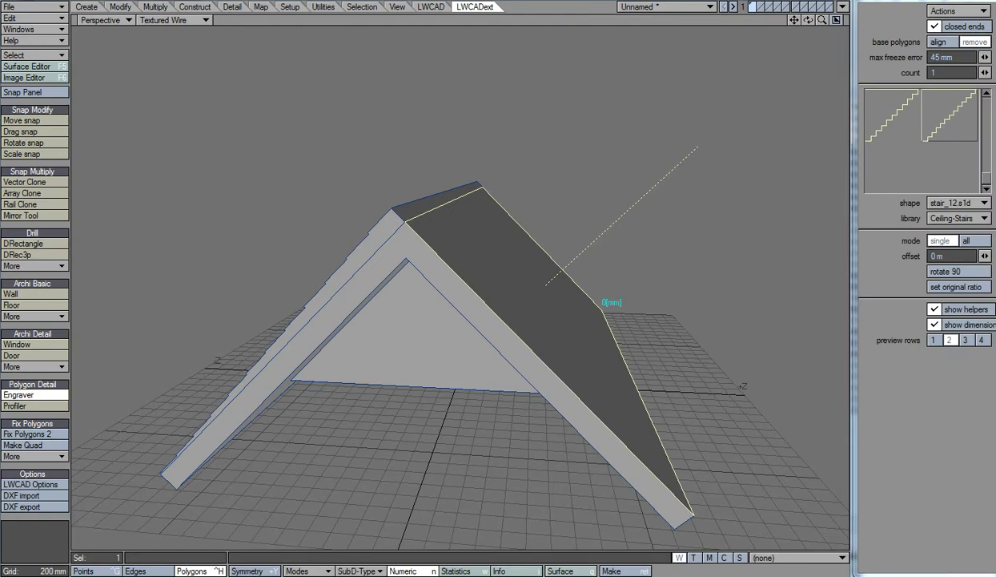
{"action": "left_click", "coordinate": [937, 255]}
{"action": "type", "text": "150"}
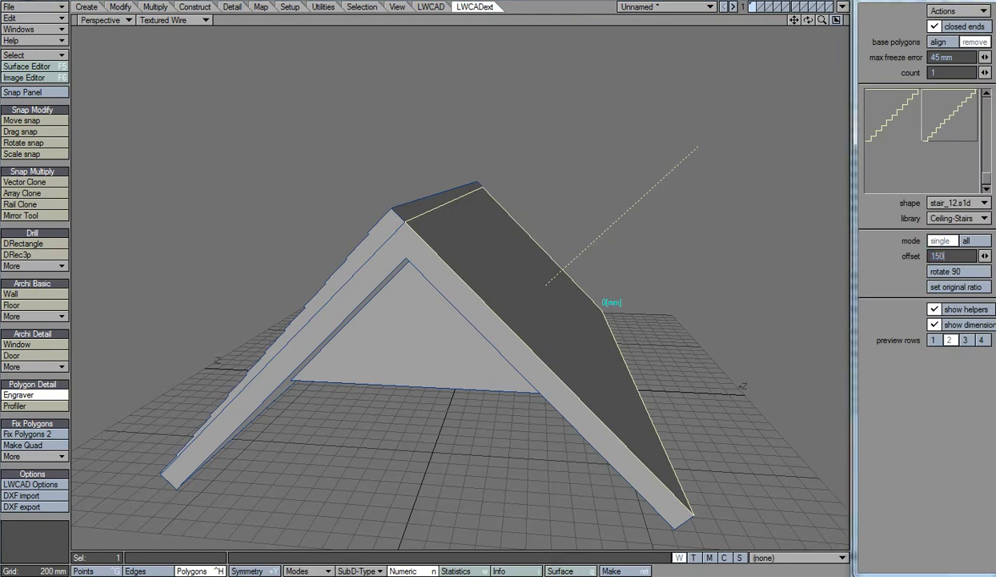
{"action": "type", "text": "mm"}
{"action": "key", "text": "Tab"}
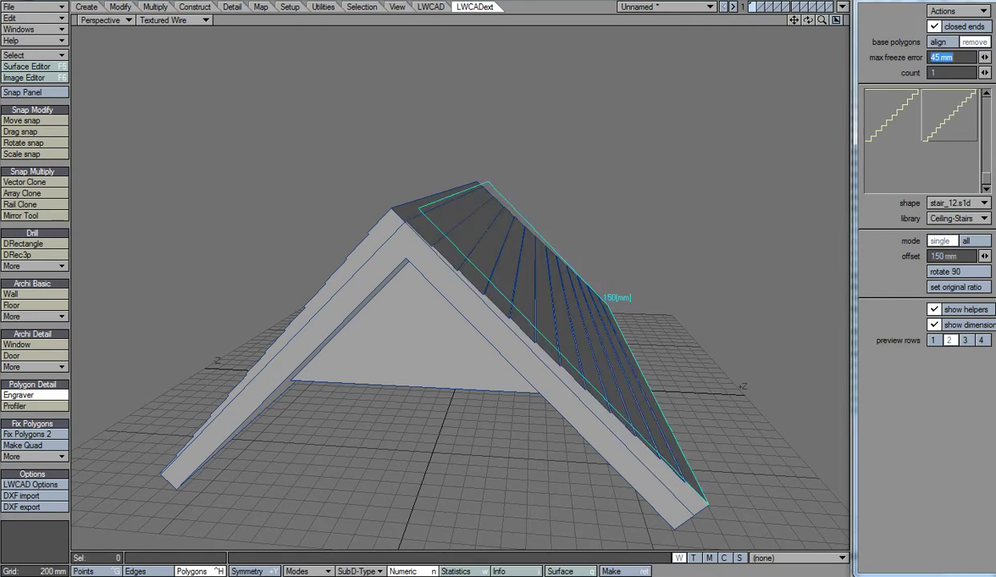
{"action": "key", "text": "Return"}
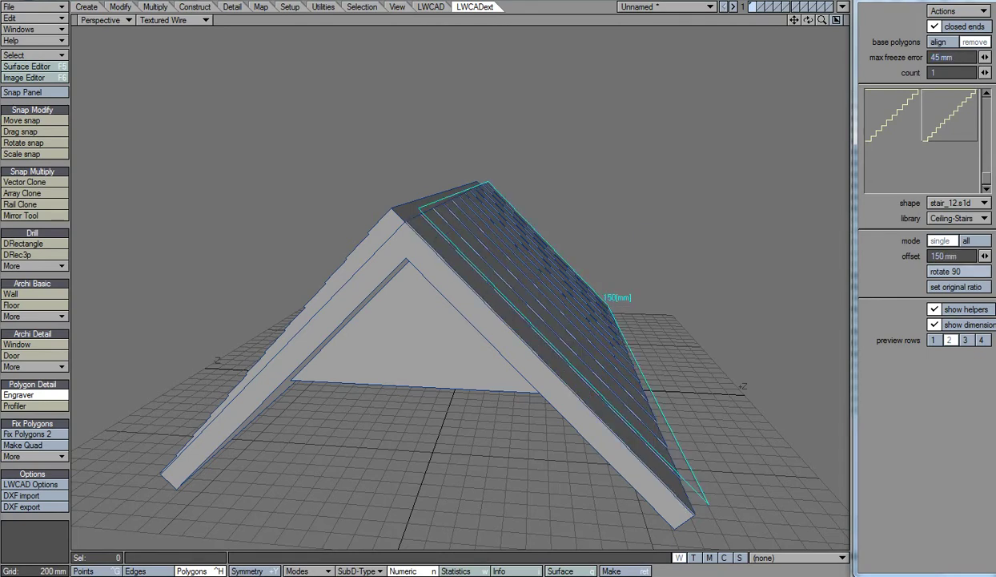
{"action": "left_click_drag", "start_coordinate": [808, 21], "coordinate": [825, 20]}
{"action": "key", "text": "space"}
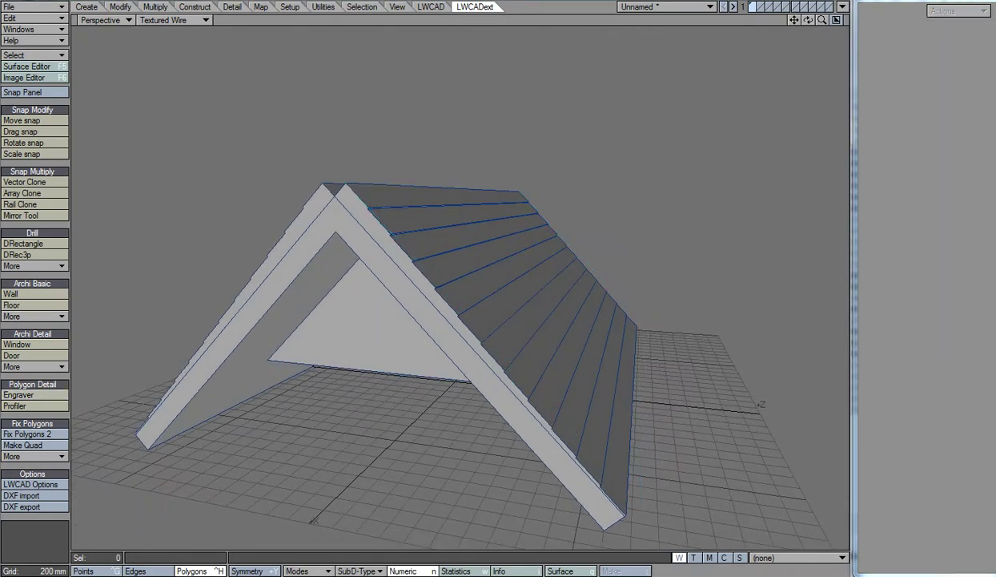
Select the 12 strips on the first slope and open Engraver with the Profiles library's profile_13.
{"action": "left_click_drag", "start_coordinate": [808, 20], "coordinate": [837, 20]}
{"action": "left_click", "coordinate": [464, 204]}
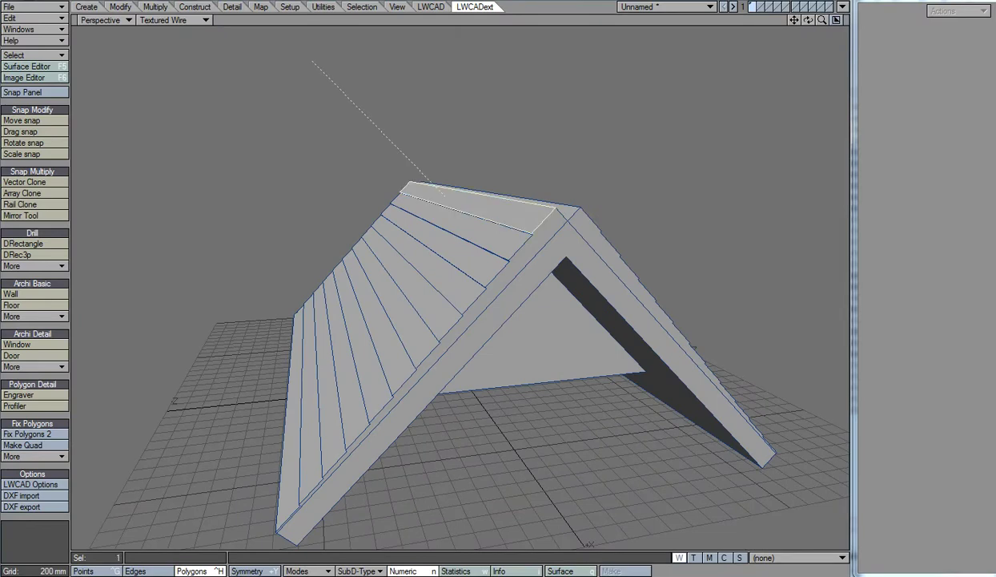
{"action": "mouse_move", "coordinate": [464, 204]}
{"action": "left_mouse_down"}
{"action": "mouse_move", "coordinate": [400, 293]}
{"action": "mouse_move", "coordinate": [284, 393]}
{"action": "left_mouse_up"}
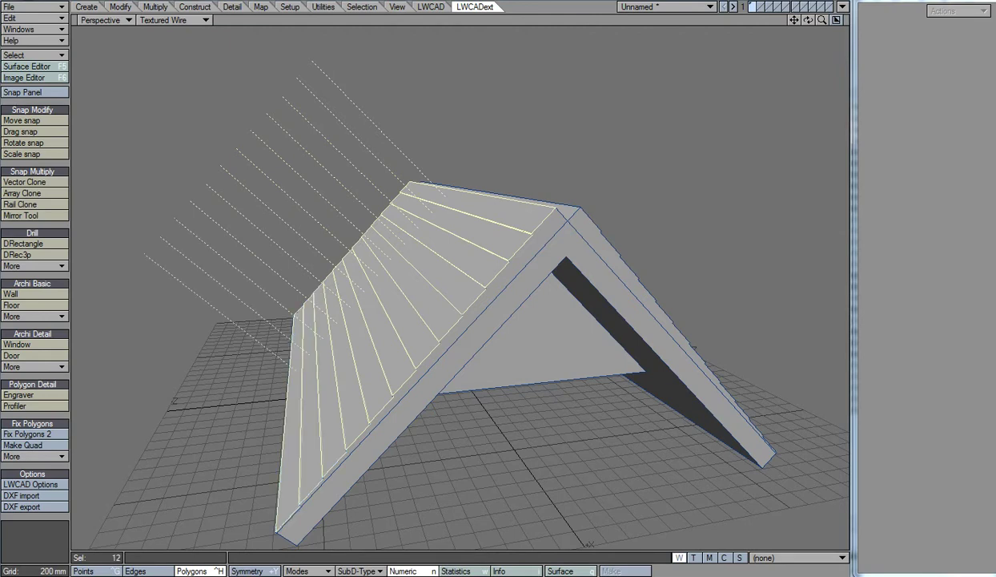
{"action": "left_click", "coordinate": [18, 394]}
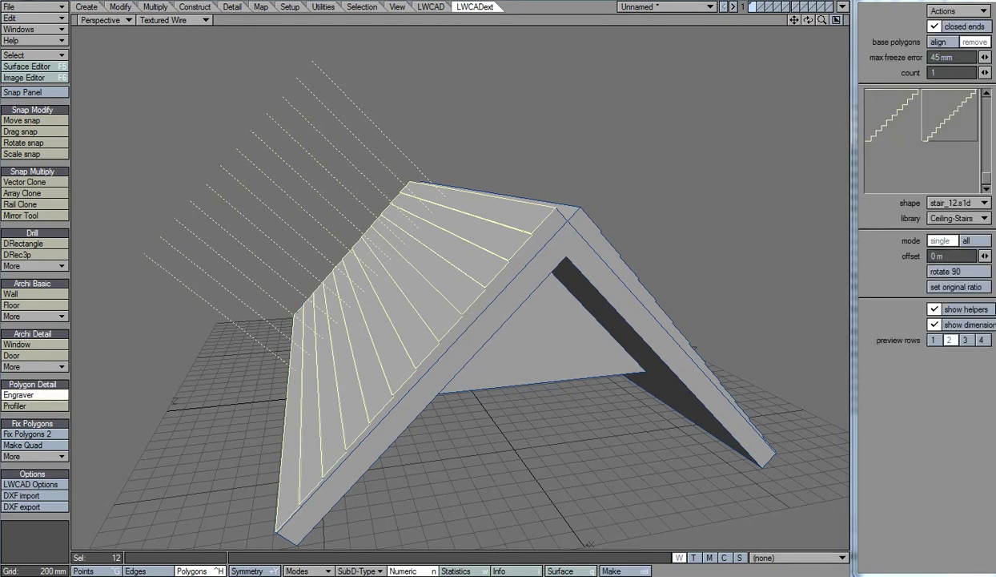
{"action": "left_click", "coordinate": [957, 218]}
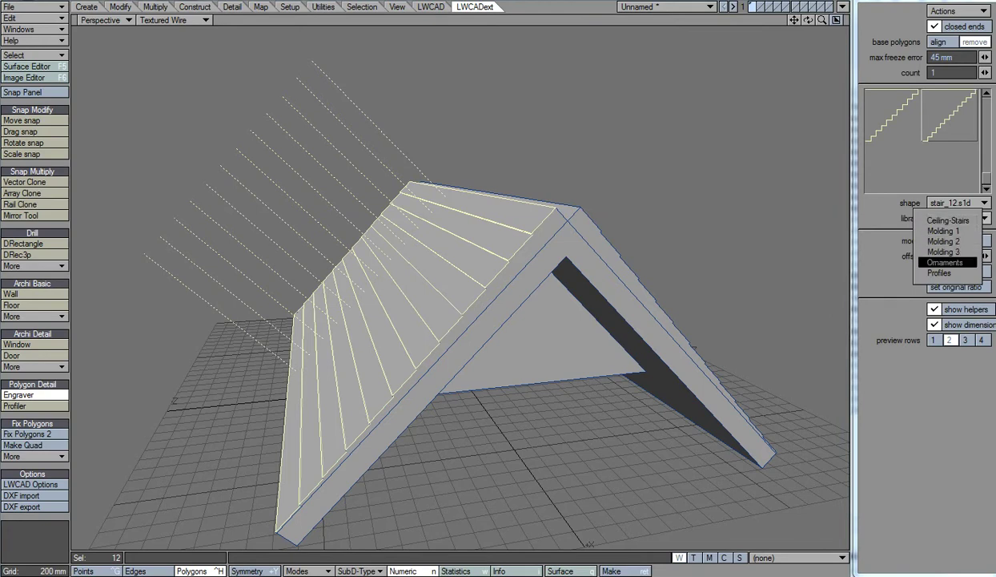
{"action": "left_click", "coordinate": [939, 272]}
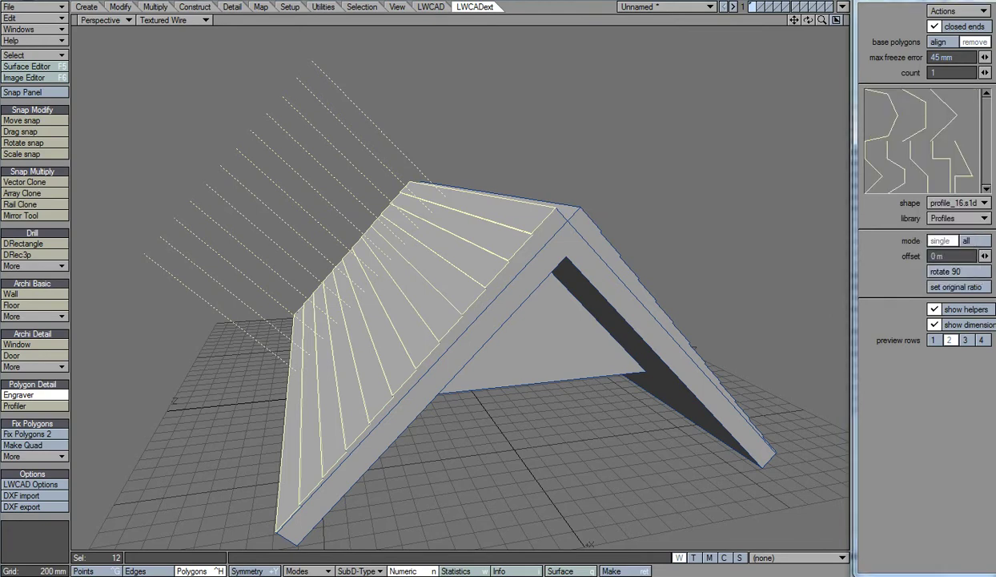
{"action": "scroll", "coordinate": [921, 140], "scroll_direction": "down", "scroll_amount": 3}
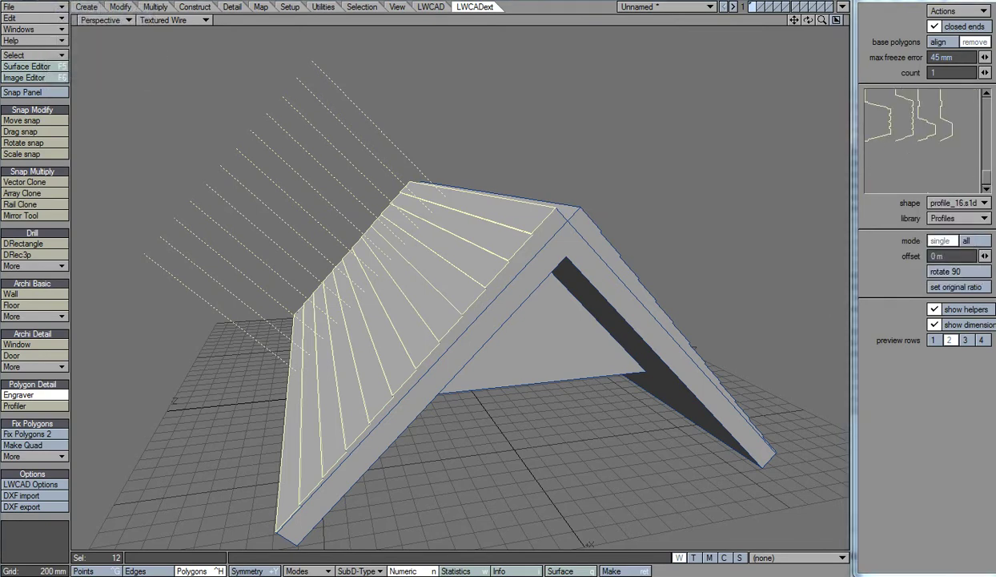
{"action": "scroll", "coordinate": [921, 140], "scroll_direction": "up", "scroll_amount": 1}
{"action": "scroll", "coordinate": [921, 140], "scroll_direction": "up", "scroll_amount": 1}
{"action": "scroll", "coordinate": [921, 140], "scroll_direction": "up", "scroll_amount": 1}
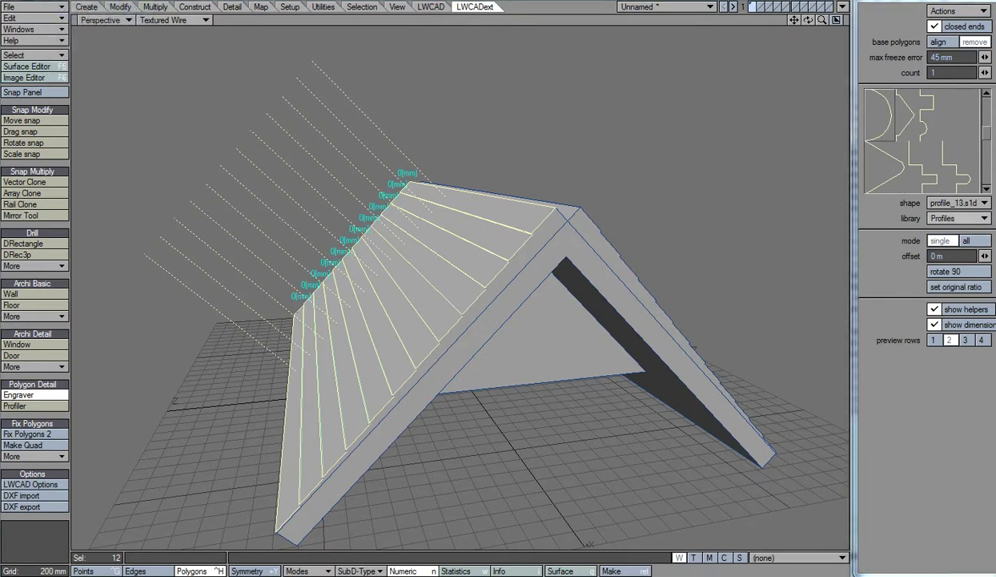
Engrave barrel tiles in single mode with 80 mm offset and count 32, then commit.
{"action": "left_click", "coordinate": [940, 240]}
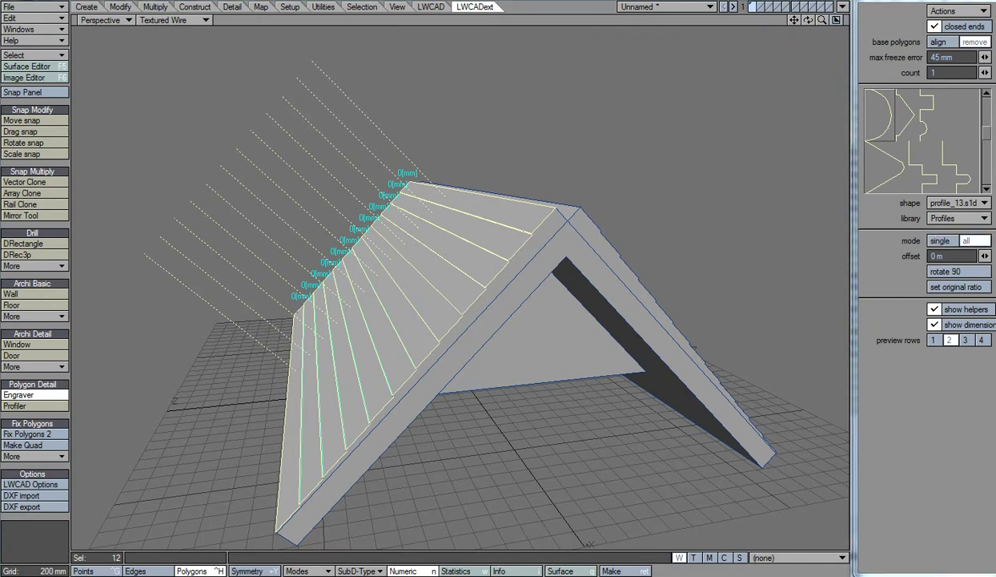
{"action": "left_click", "coordinate": [941, 255]}
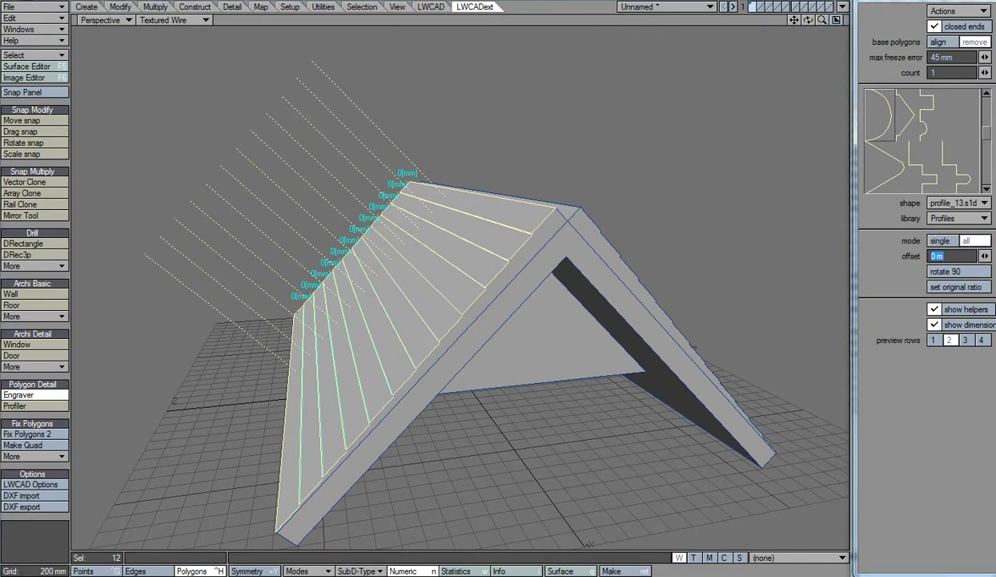
{"action": "type", "text": "90"}
{"action": "key", "text": "BackSpace"}
{"action": "key", "text": "BackSpace"}
{"action": "type", "text": "80 "}
{"action": "type", "text": "mm"}
{"action": "key", "text": "Tab"}
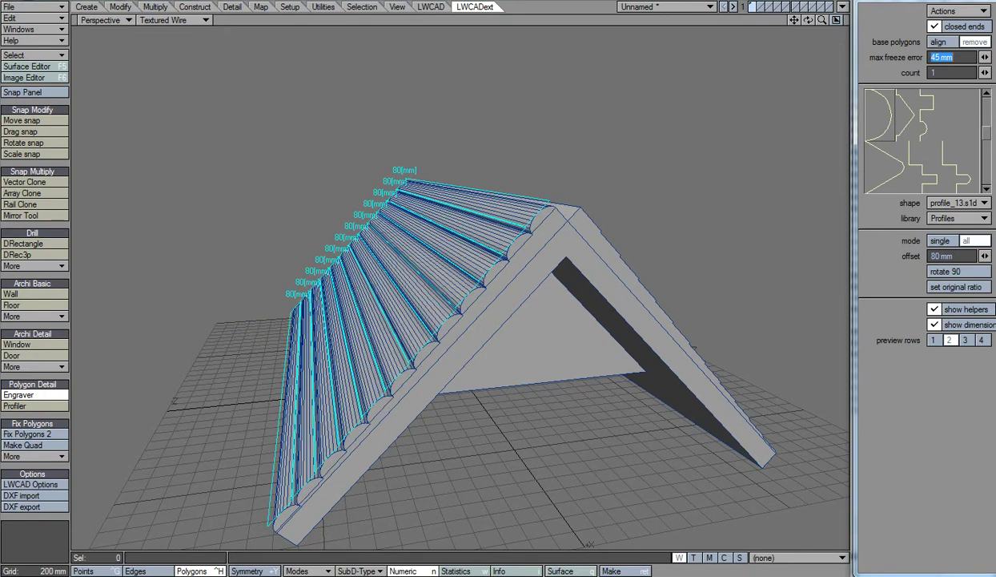
{"action": "key", "text": "Tab"}
{"action": "type", "text": "32"}
{"action": "key", "text": "Tab"}
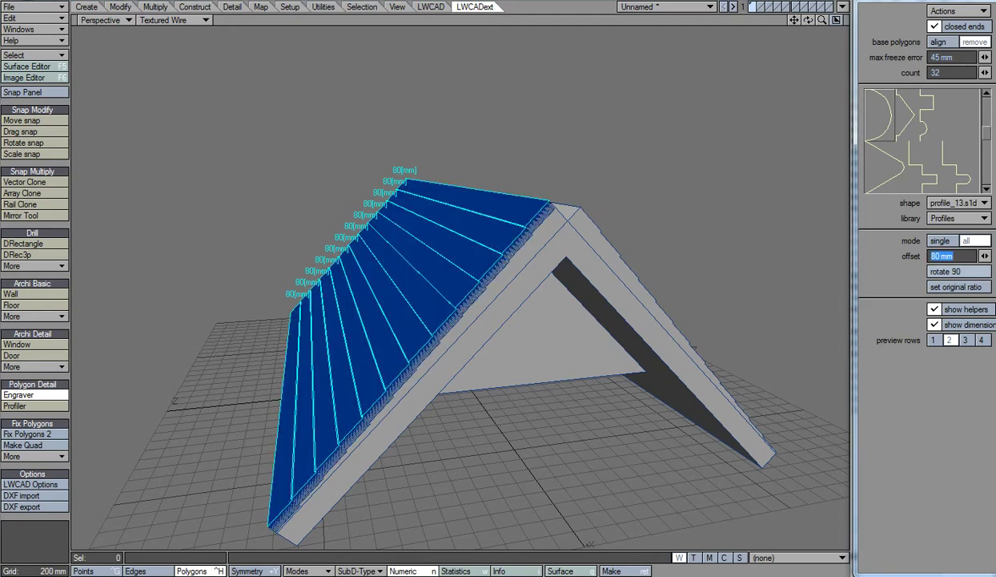
{"action": "key", "text": "Return"}
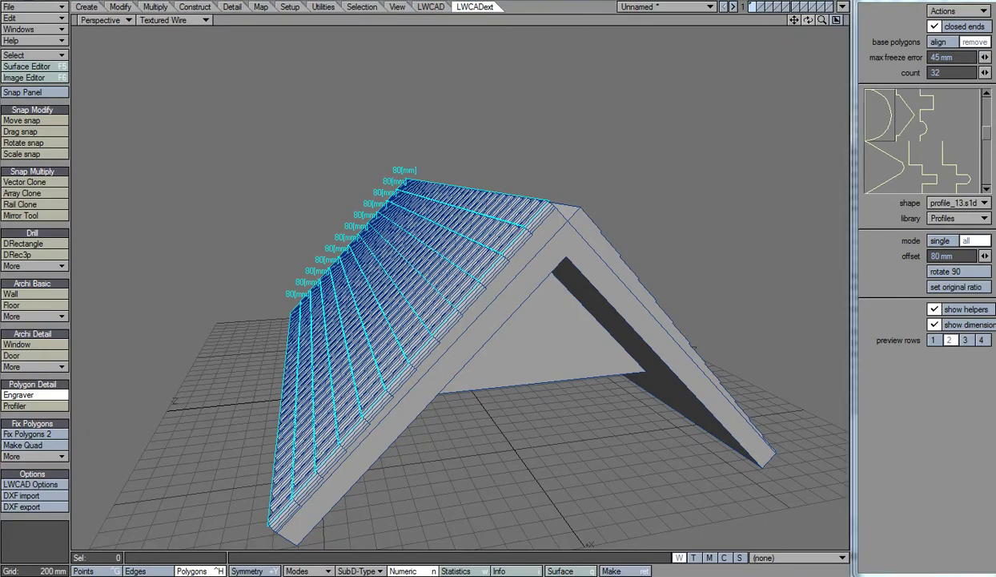
{"action": "mouse_move", "coordinate": [808, 20]}
{"action": "left_mouse_down"}
{"action": "mouse_move", "coordinate": [768, 24]}
{"action": "mouse_move", "coordinate": [805, 48]}
{"action": "mouse_move", "coordinate": [788, 20]}
{"action": "left_mouse_up"}
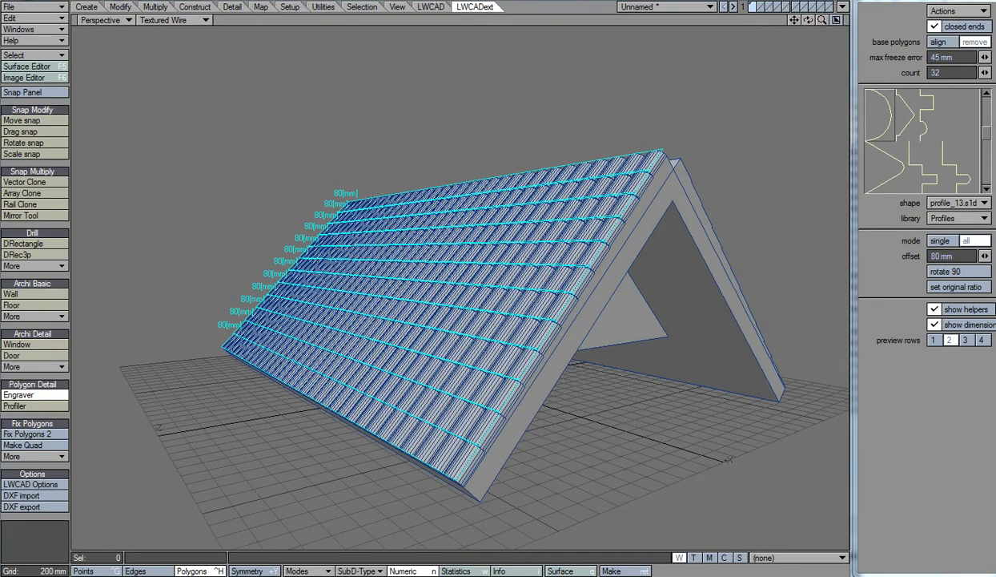
{"action": "key", "text": "space"}
Orbit to the second slope and select all 12 of its strips.
{"action": "left_click_drag", "start_coordinate": [808, 20], "coordinate": [785, 20]}
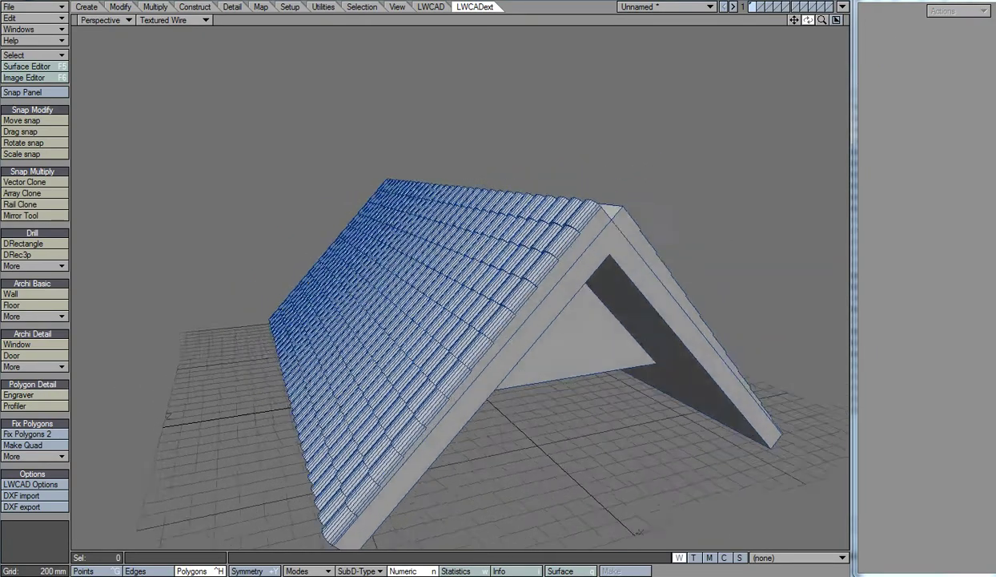
{"action": "left_click", "coordinate": [448, 202]}
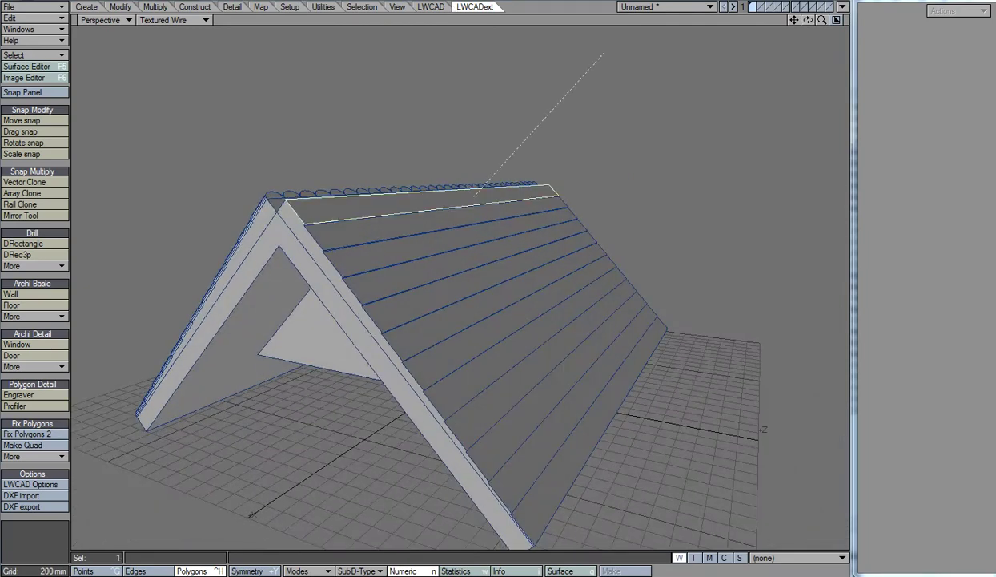
{"action": "left_click", "coordinate": [449, 226]}
{"action": "left_click", "coordinate": [448, 246]}
{"action": "left_click", "coordinate": [449, 268]}
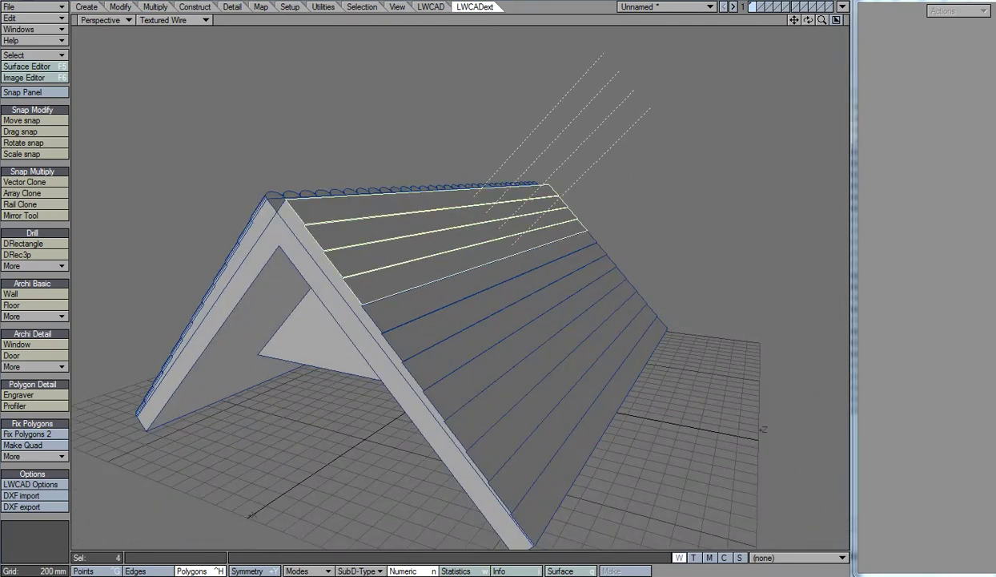
{"action": "left_click", "coordinate": [449, 290]}
{"action": "left_click", "coordinate": [449, 310]}
{"action": "left_click", "coordinate": [448, 331]}
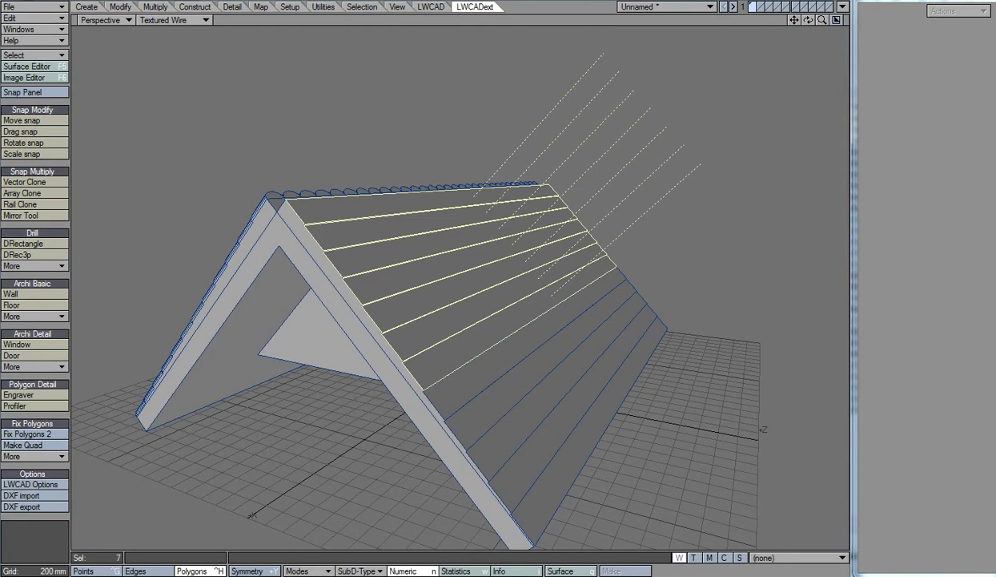
{"action": "left_click", "coordinate": [510, 332]}
{"action": "left_click", "coordinate": [527, 355]}
{"action": "left_click", "coordinate": [544, 374]}
{"action": "left_click", "coordinate": [556, 397]}
{"action": "left_click", "coordinate": [572, 419]}
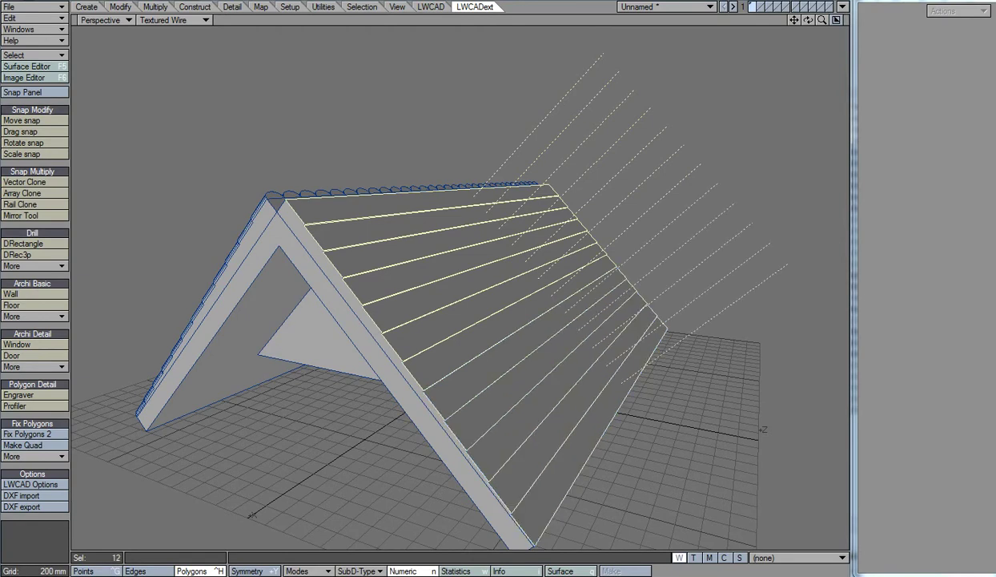
Engrave the strips into barrel tiles in all mode, 80 mm offset, count 32, and commit.
{"action": "left_click", "coordinate": [18, 394]}
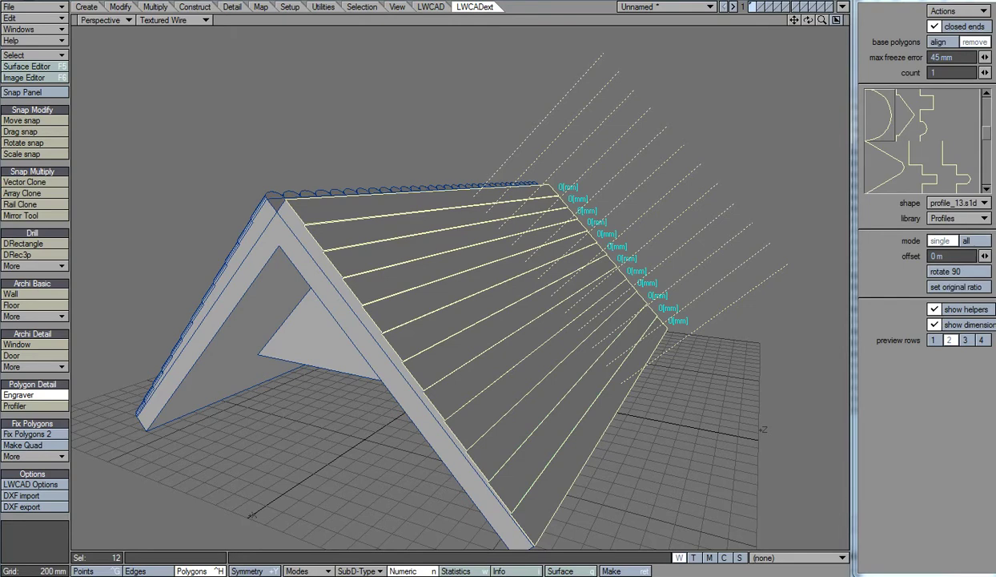
{"action": "left_click", "coordinate": [966, 240]}
{"action": "left_click", "coordinate": [951, 256]}
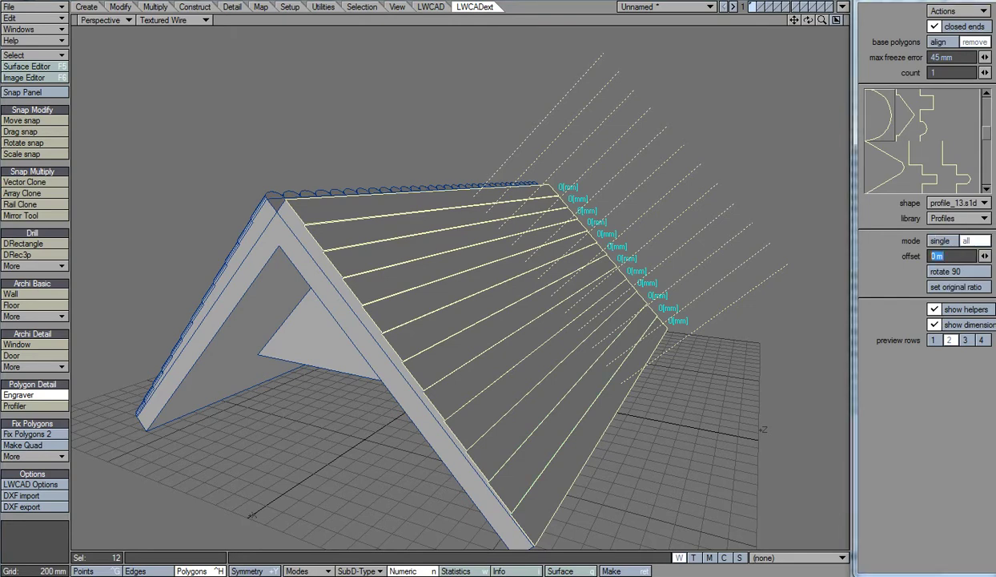
{"action": "type", "text": "80 mm"}
{"action": "key", "text": "Tab"}
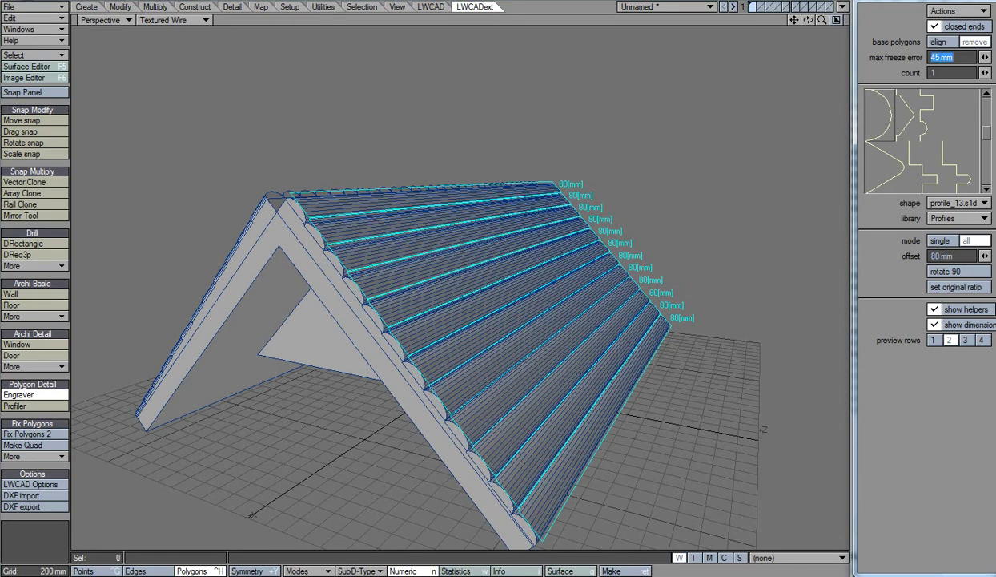
{"action": "key", "text": "Tab"}
{"action": "type", "text": "32"}
{"action": "key", "text": "Tab"}
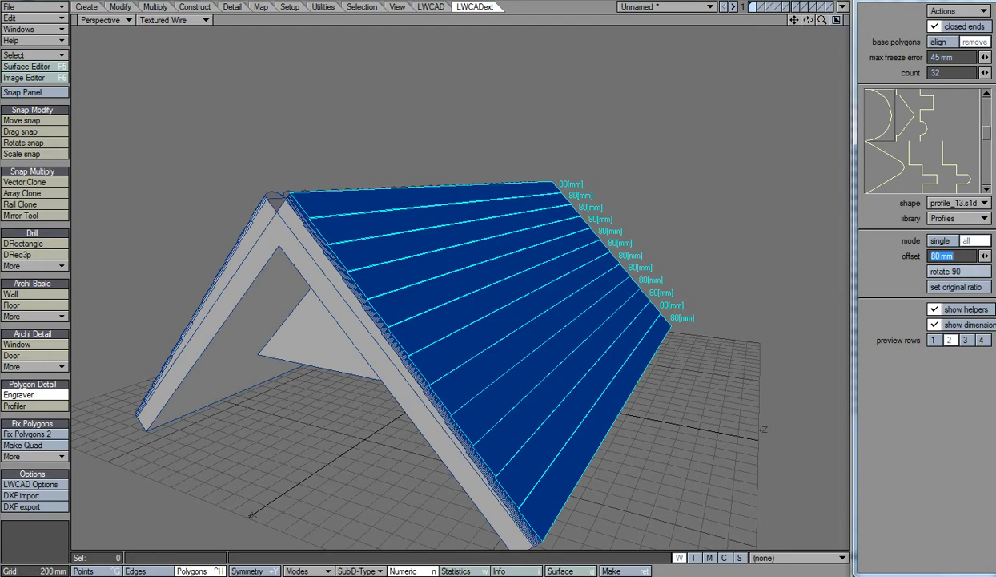
{"action": "key", "text": "Return"}
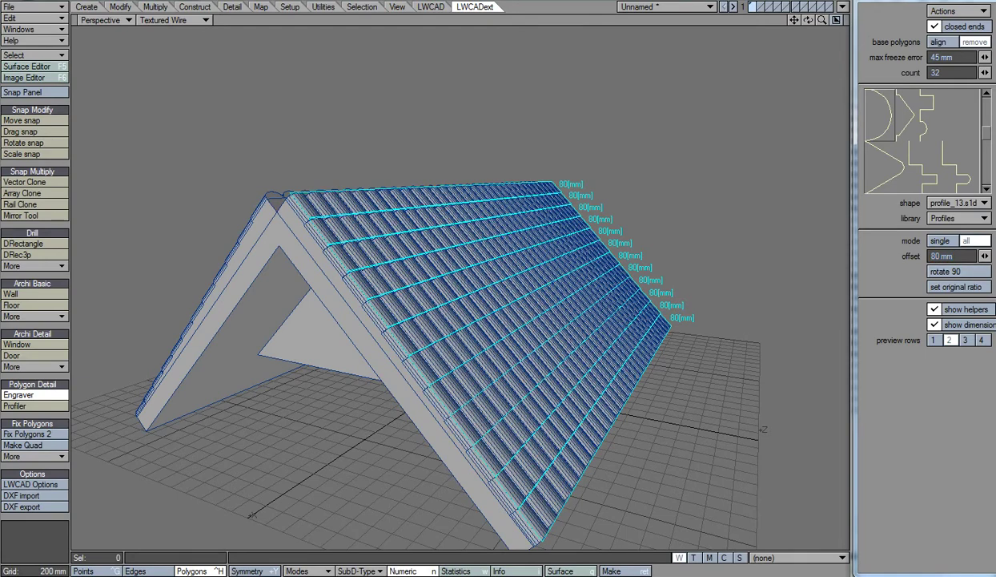
{"action": "key", "text": "space"}
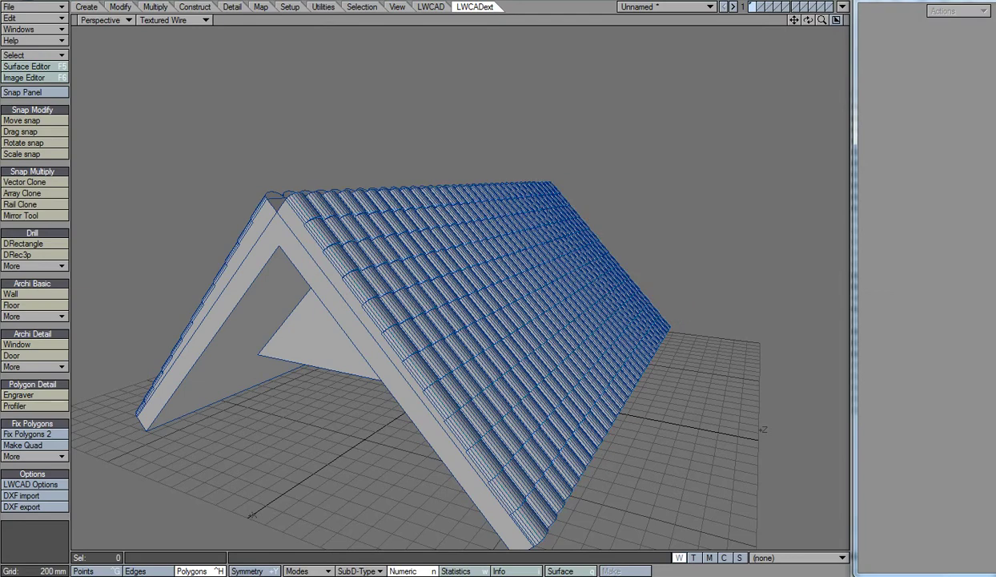
Assign the whole connected tile mesh to a new surface named Default2.
{"action": "left_click", "coordinate": [301, 202]}
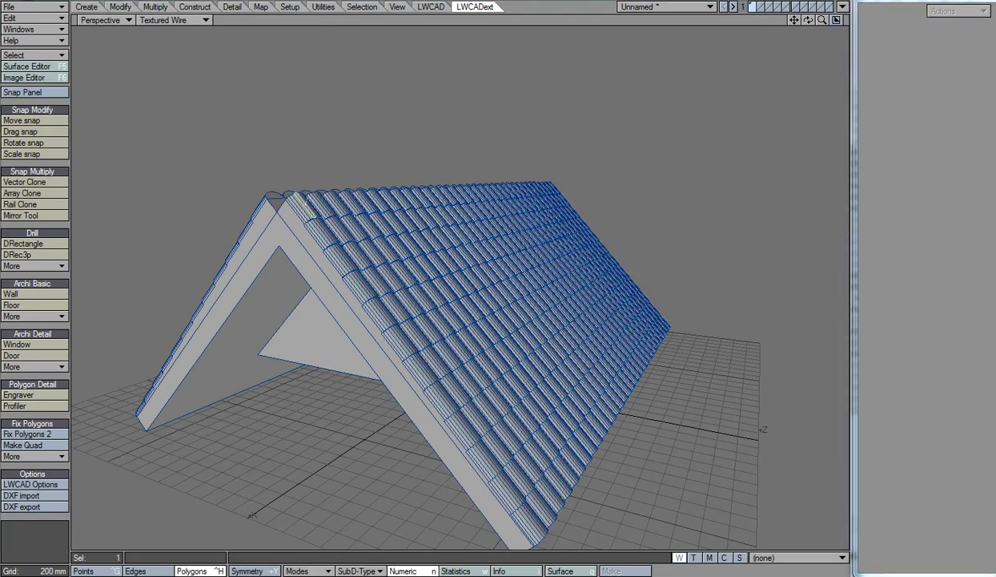
{"action": "key", "text": "bracketright"}
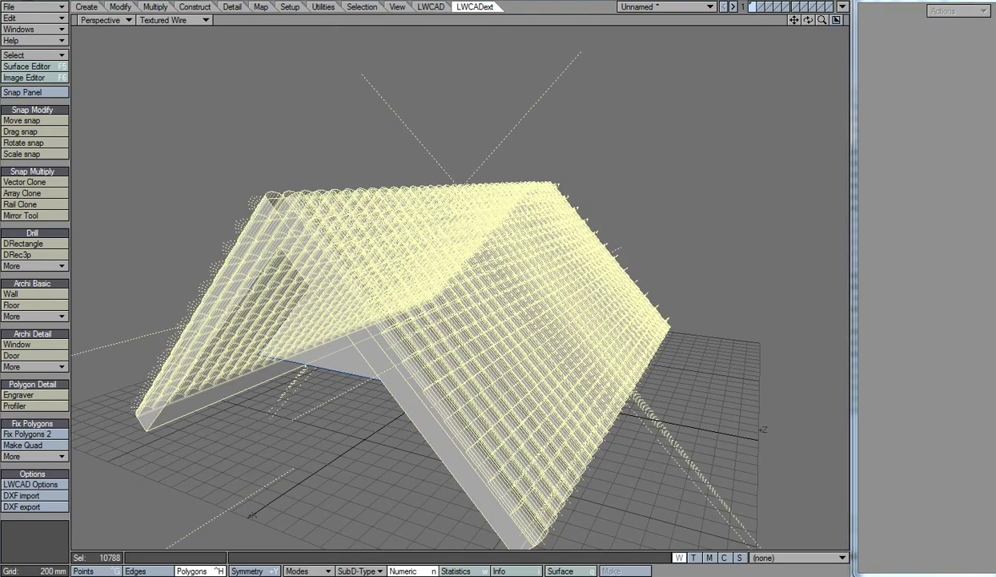
{"action": "key", "text": "q"}
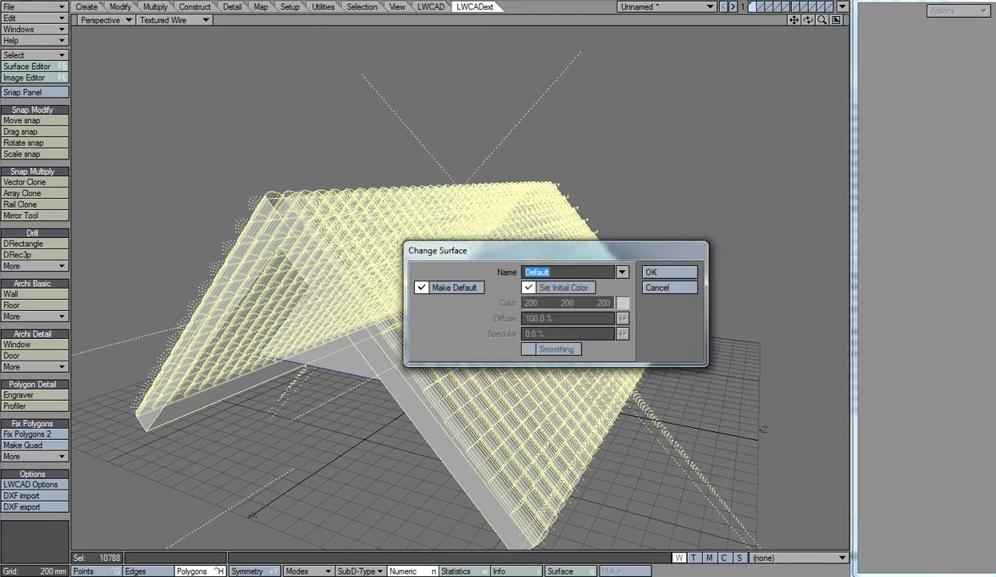
{"action": "left_click", "coordinate": [622, 271]}
{"action": "left_click", "coordinate": [621, 280]}
{"action": "type", "text": "2"}
{"action": "key", "text": "Return"}
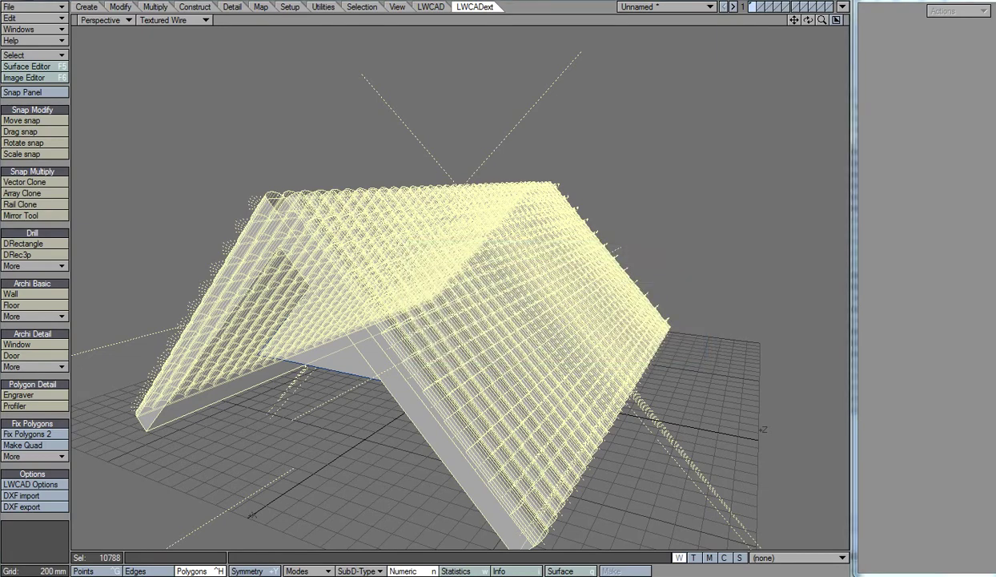
Colour the Default2 surface terracotta (200 143 121) in the Surface Editor, then deselect.
{"action": "left_click", "coordinate": [27, 67]}
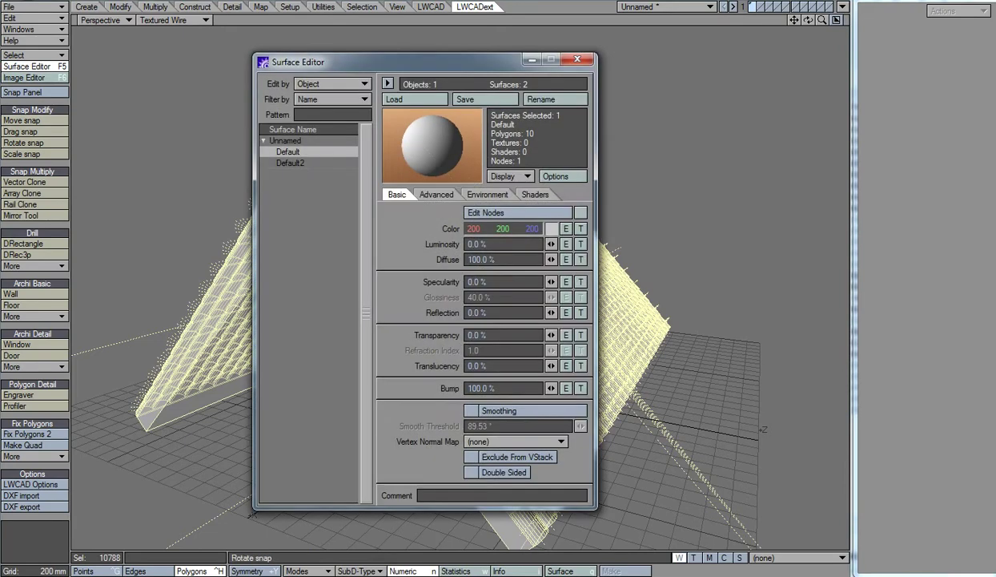
{"action": "left_click", "coordinate": [290, 162]}
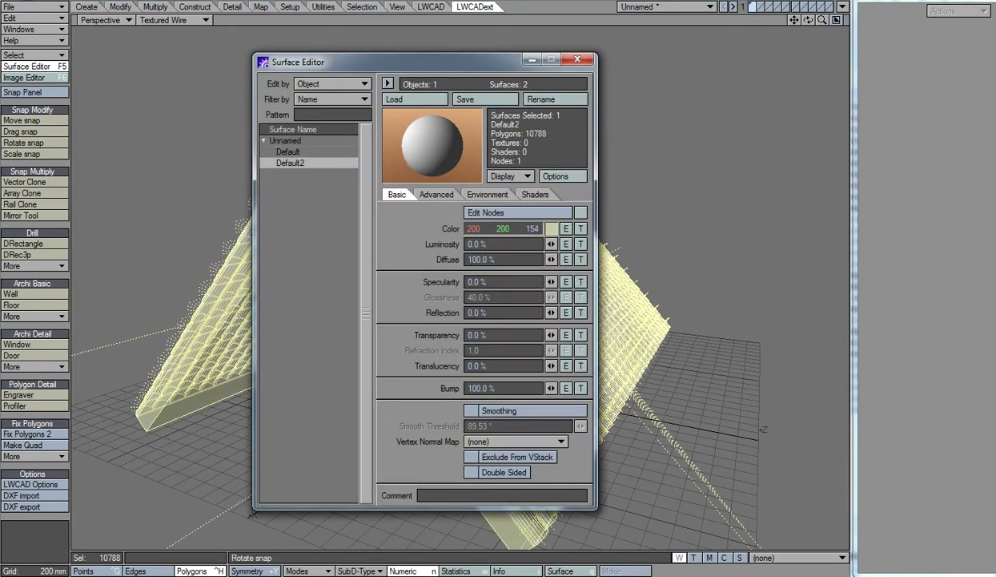
{"action": "left_click_drag", "start_coordinate": [518, 228], "coordinate": [489, 229]}
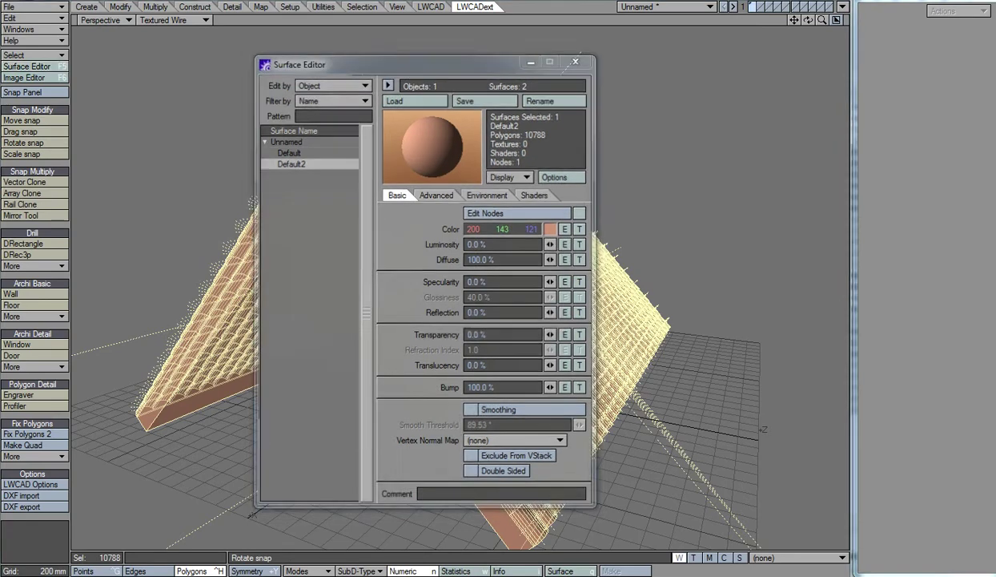
{"action": "left_click", "coordinate": [576, 59]}
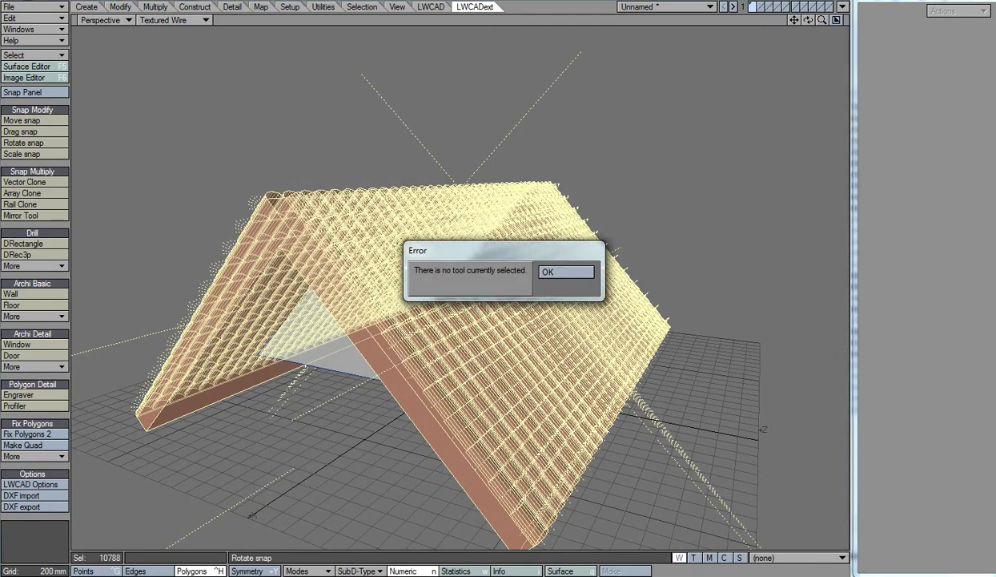
{"action": "key", "text": "Return"}
{"action": "key", "text": "slash"}
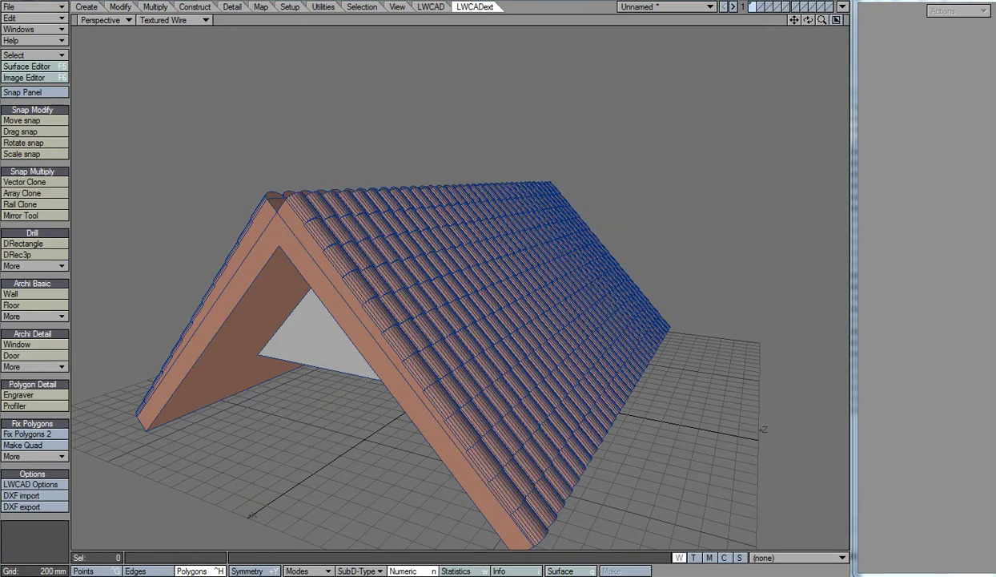
Put the four rafter faces back on the grey Default surface and deselect.
{"action": "left_click_drag", "start_coordinate": [807, 20], "coordinate": [841, 24]}
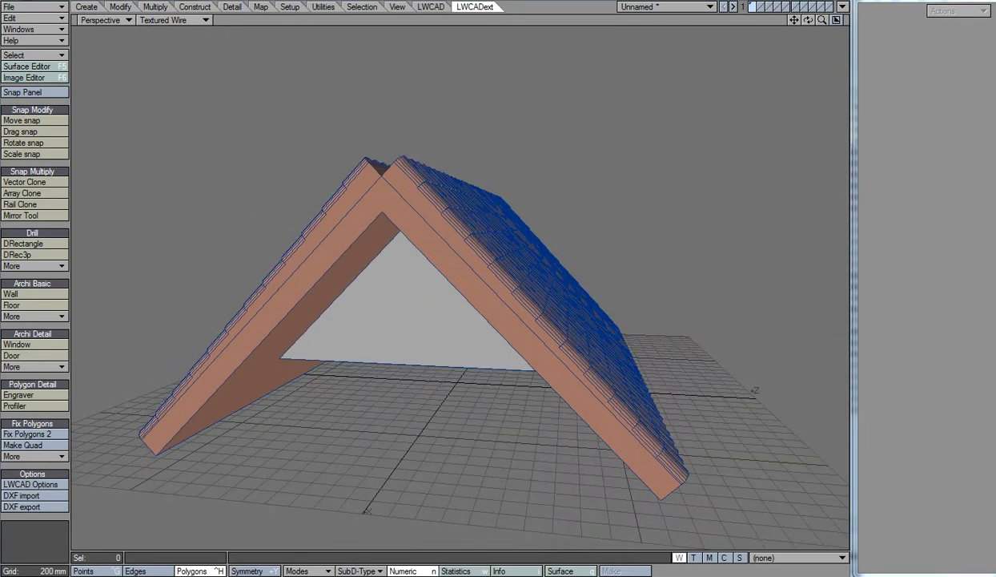
{"action": "left_click", "coordinate": [240, 314]}
{"action": "left_click", "coordinate": [553, 344]}
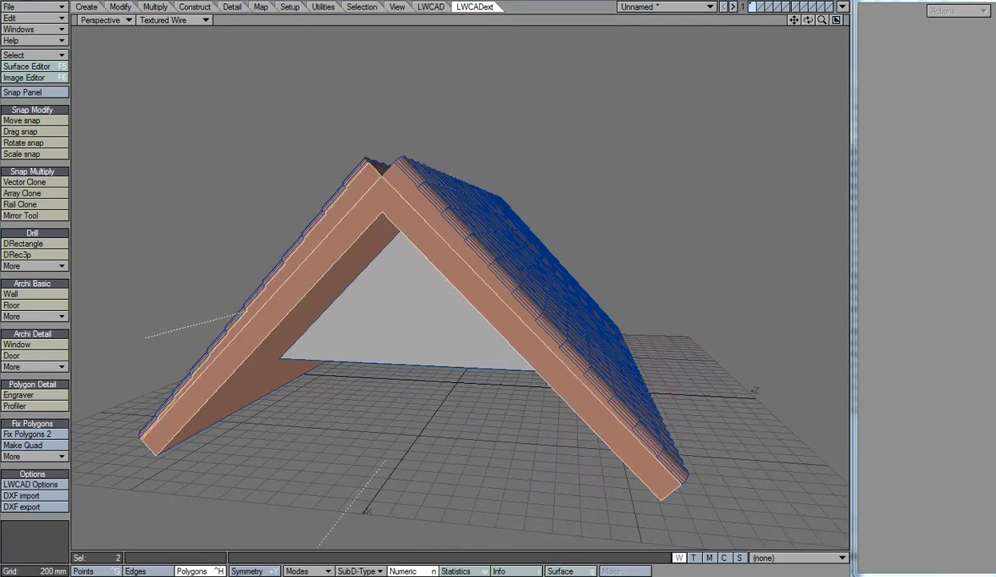
{"action": "left_click", "coordinate": [520, 345]}
{"action": "left_click", "coordinate": [240, 404]}
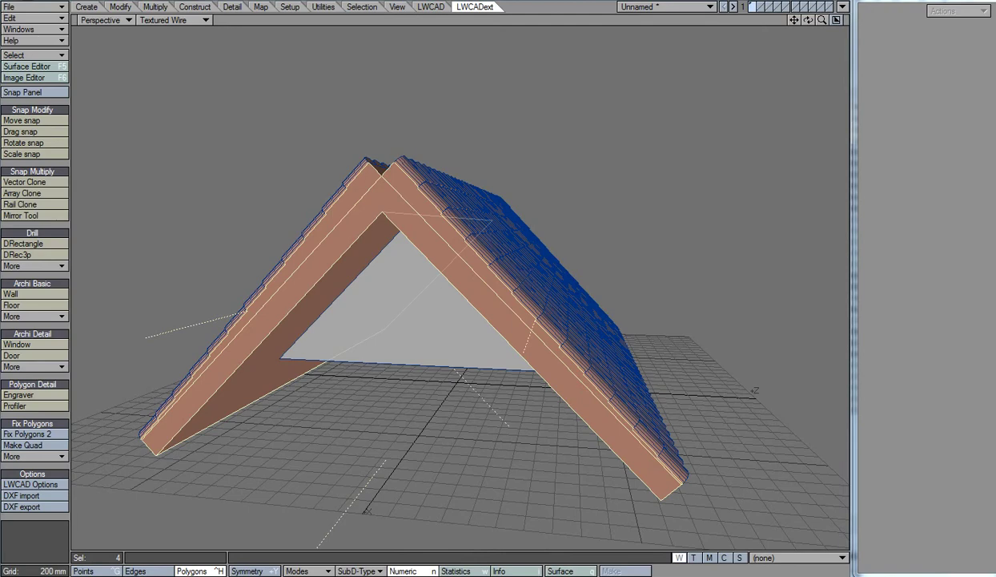
{"action": "key", "text": "q"}
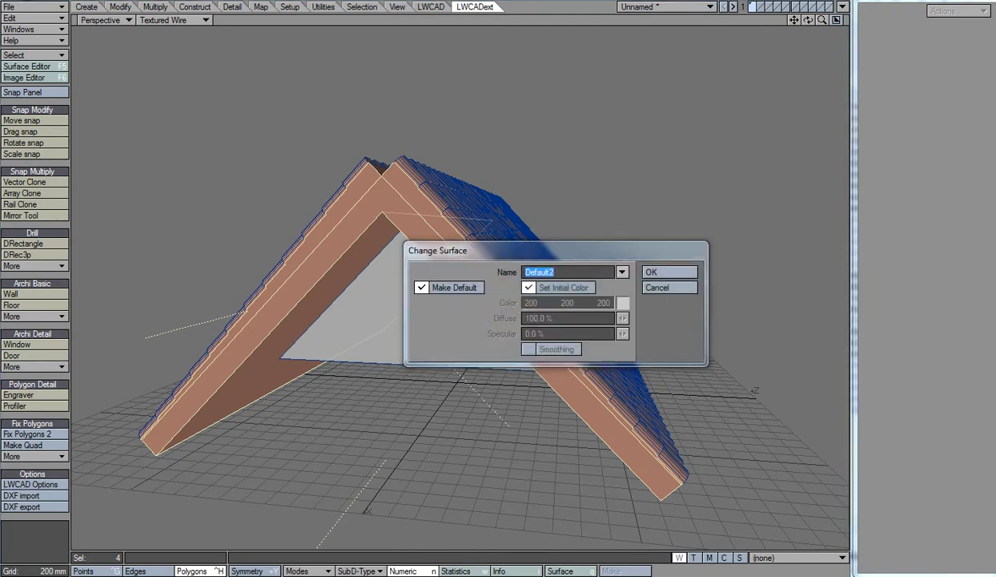
{"action": "left_click", "coordinate": [622, 272]}
{"action": "left_click", "coordinate": [625, 282]}
{"action": "left_click", "coordinate": [669, 272]}
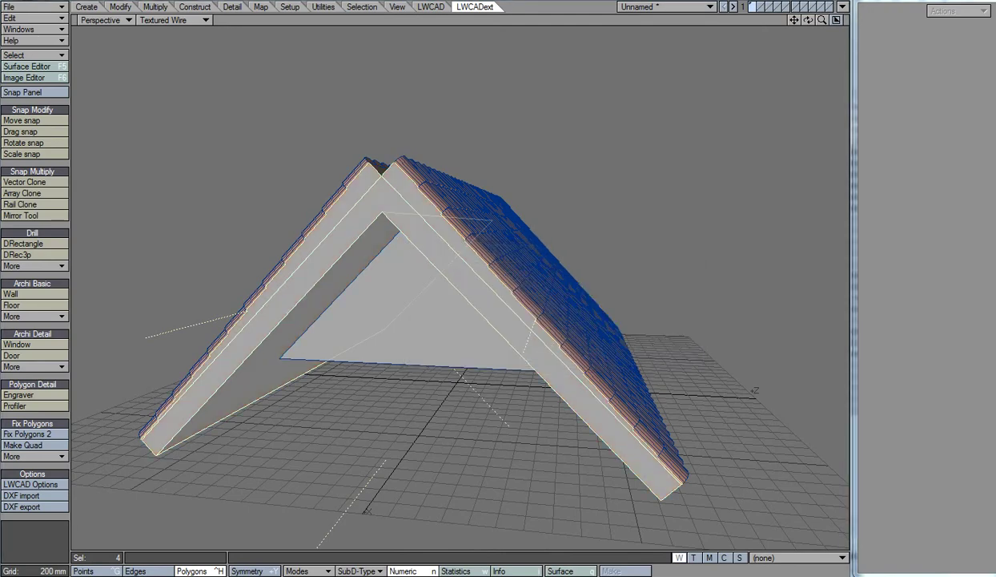
{"action": "key", "text": "slash"}
Select the ridge-top, underside and fascia faces of the roof slab.
{"action": "left_click_drag", "start_coordinate": [808, 20], "coordinate": [848, 48]}
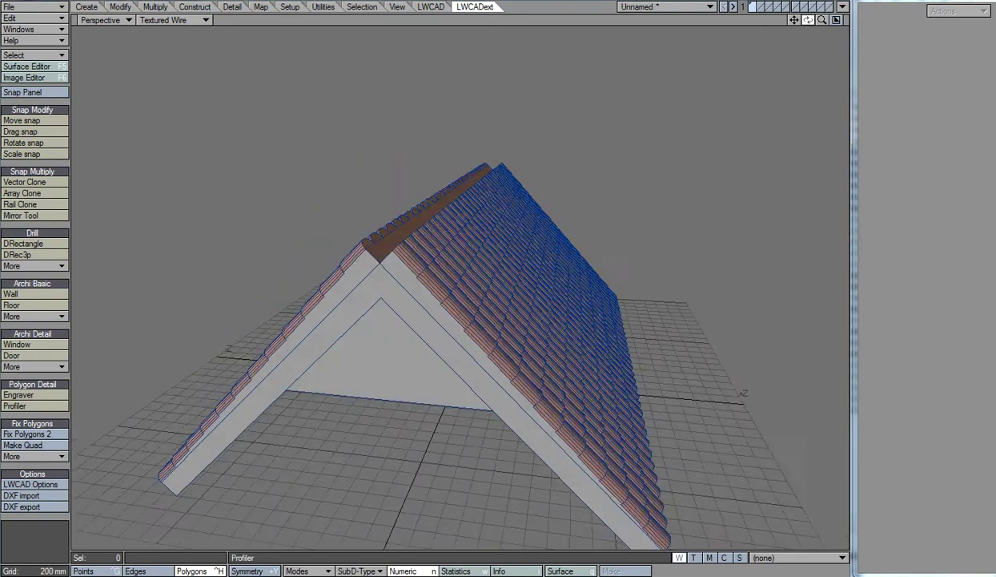
{"action": "left_click_drag", "start_coordinate": [720, 468], "coordinate": [689, 396], "text": "alt"}
{"action": "left_click", "coordinate": [454, 192]}
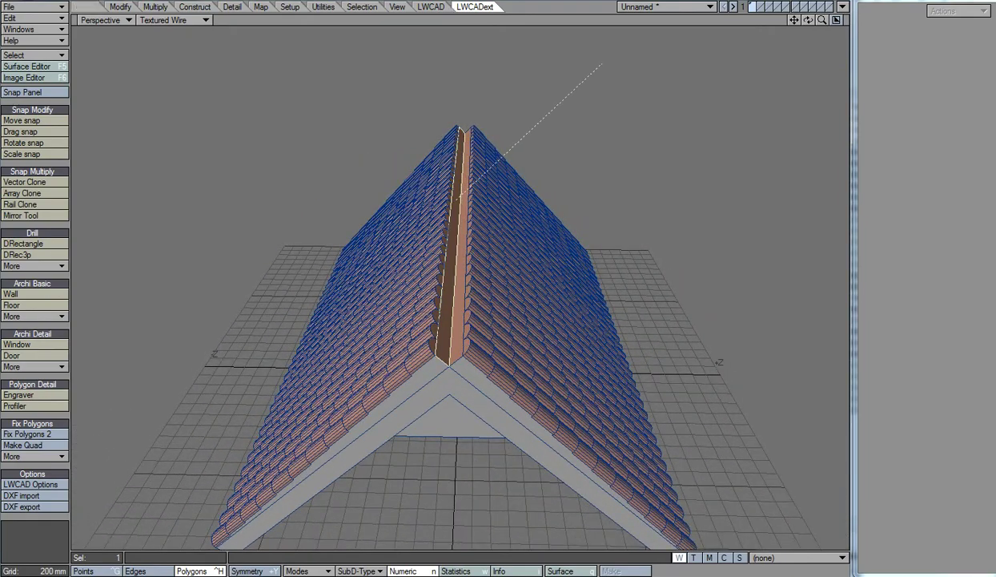
{"action": "left_click", "coordinate": [462, 196]}
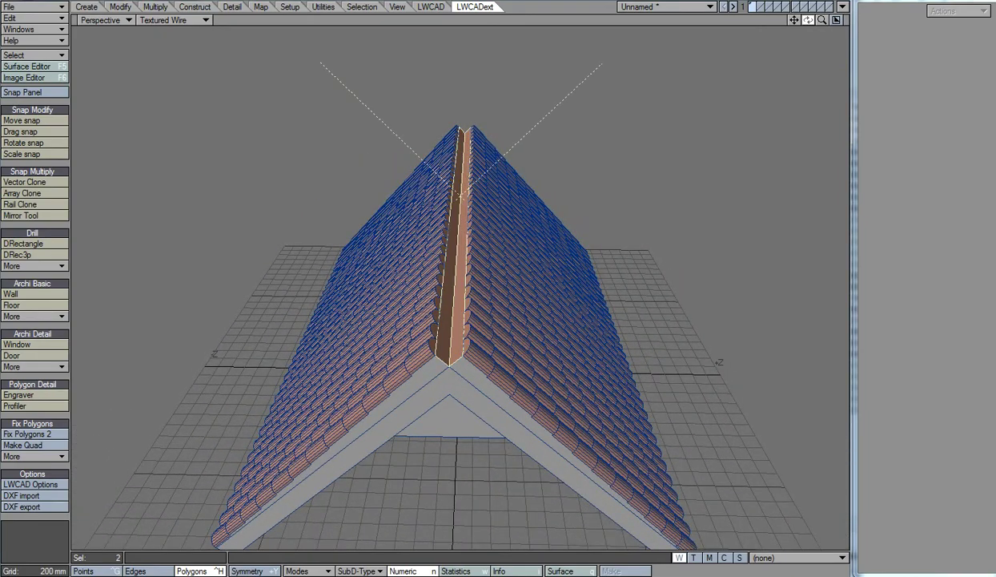
{"action": "left_click_drag", "start_coordinate": [808, 20], "coordinate": [821, 24]}
{"action": "left_click", "coordinate": [592, 241]}
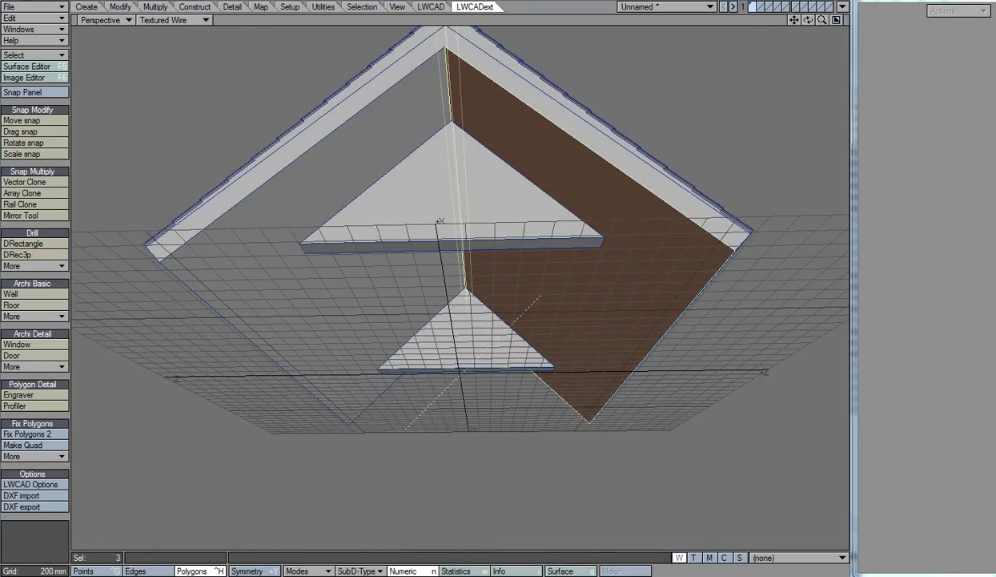
{"action": "left_click_drag", "start_coordinate": [808, 21], "coordinate": [793, 21]}
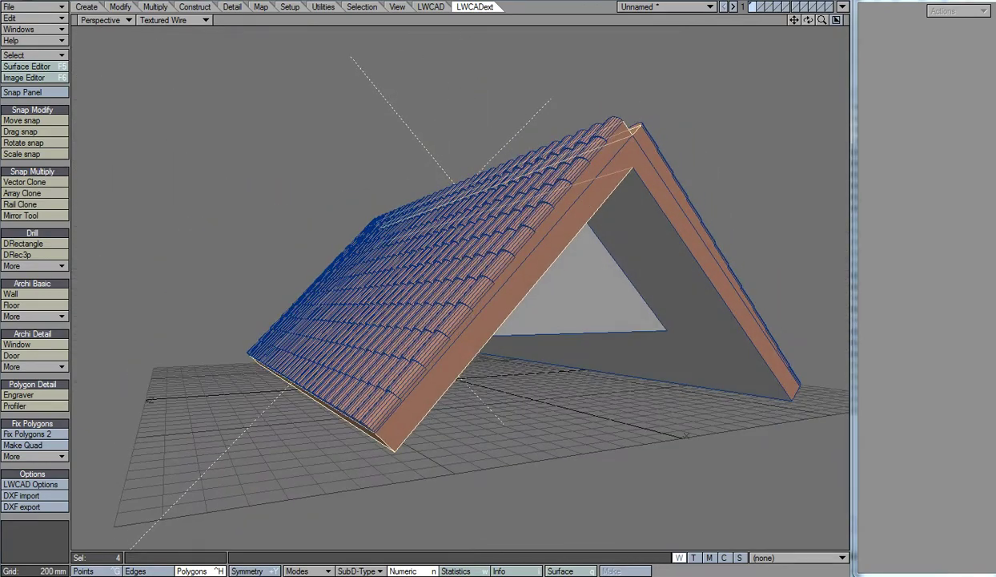
{"action": "left_click", "coordinate": [512, 289]}
{"action": "left_click", "coordinate": [713, 264]}
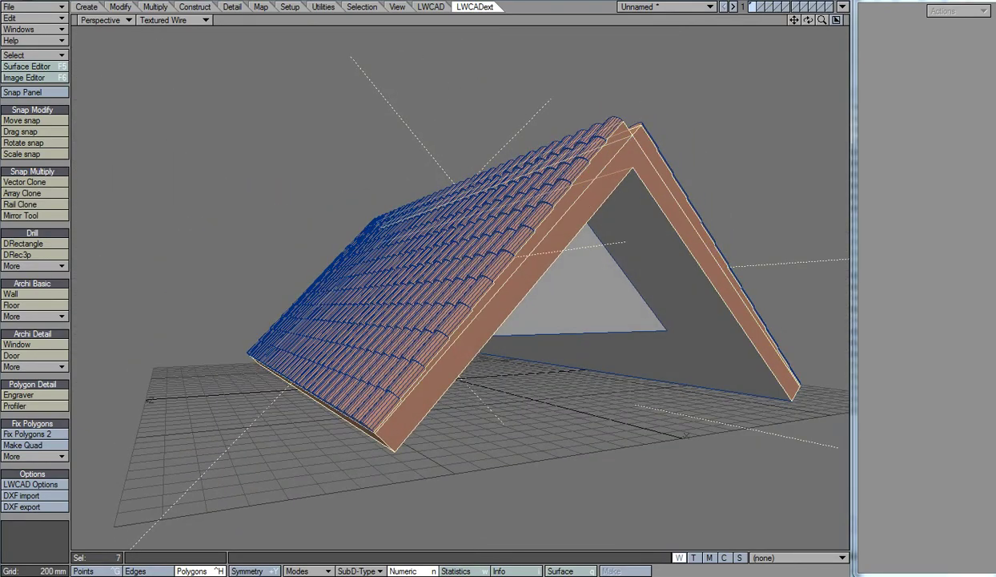
Assign those faces to the Default surface and clear the selection.
{"action": "left_click_drag", "start_coordinate": [808, 20], "coordinate": [786, 20]}
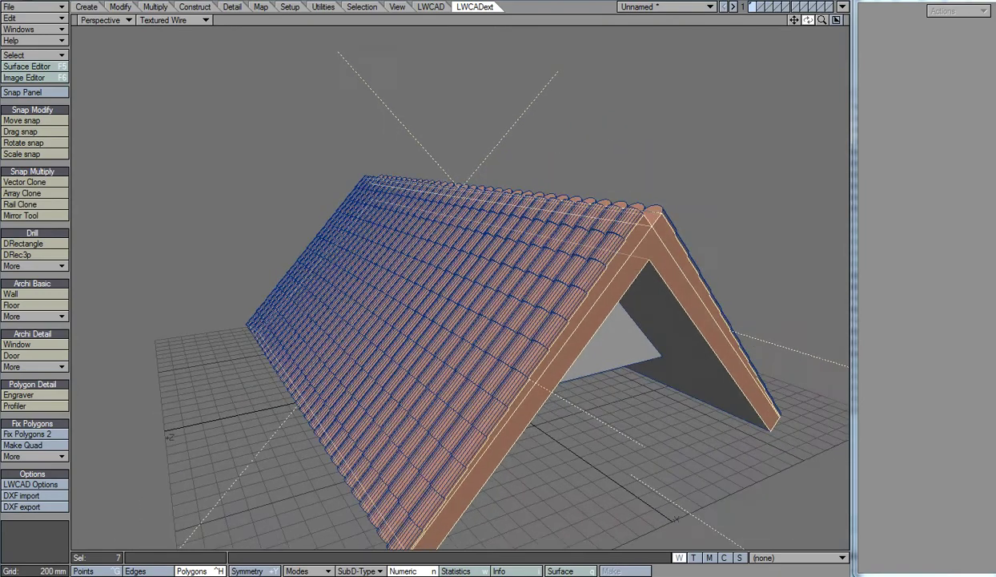
{"action": "key", "text": "q"}
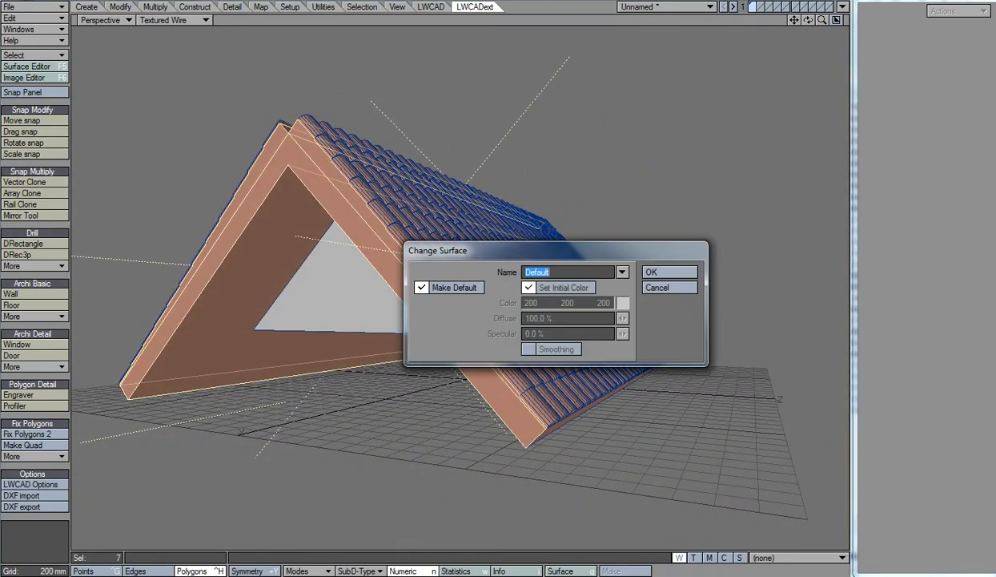
{"action": "left_click", "coordinate": [670, 272]}
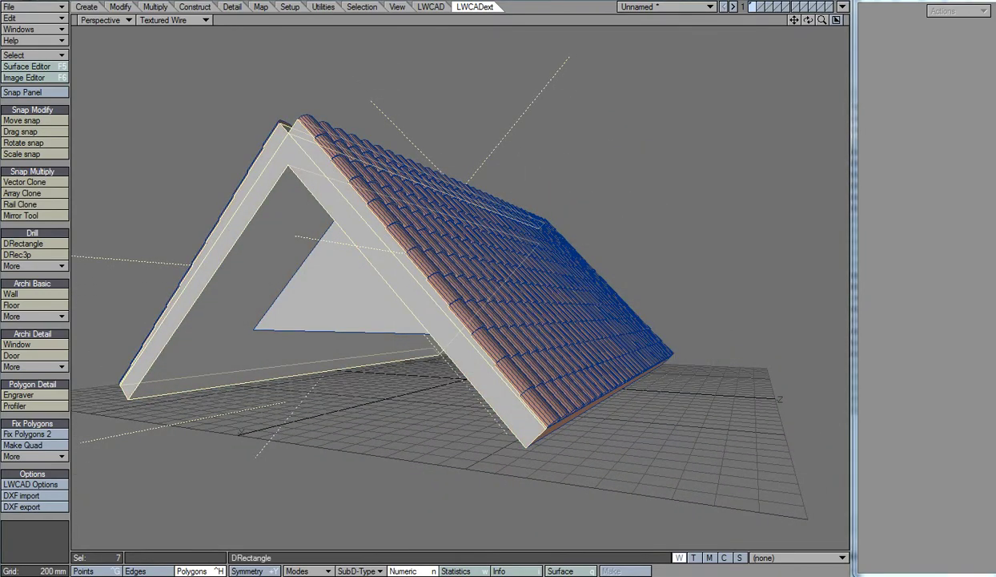
{"action": "key", "text": "slash"}
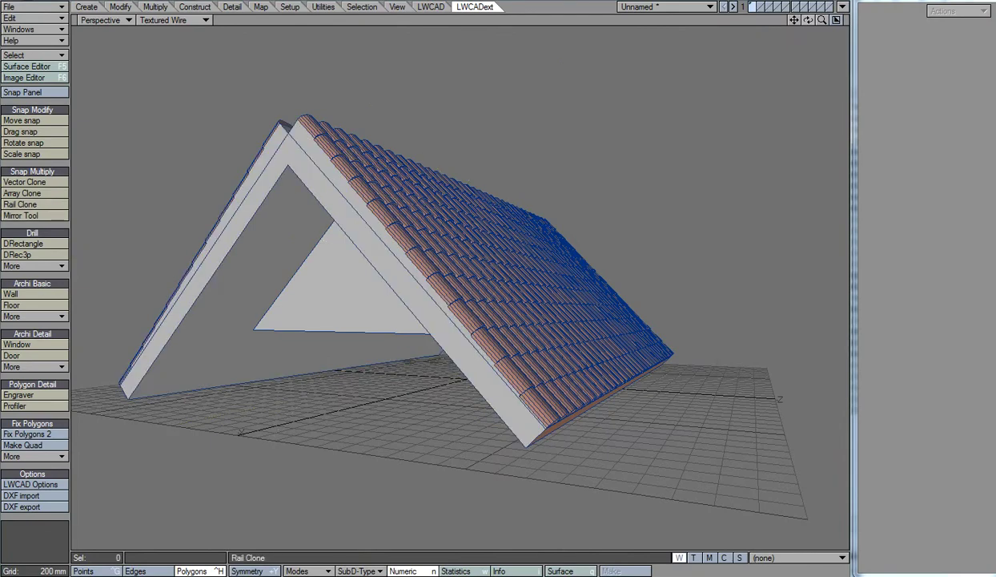
{"action": "left_click_drag", "start_coordinate": [786, 19], "coordinate": [786, 19]}
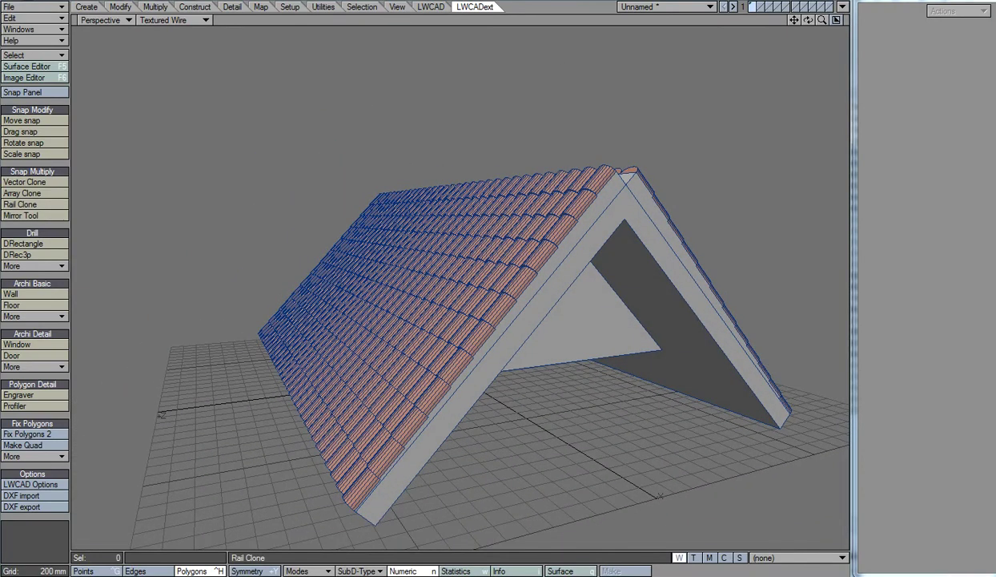
Switch the Perspective view from Textured Wire to solid Texture shading and inspect the tiled slope.
{"action": "left_click", "coordinate": [168, 20]}
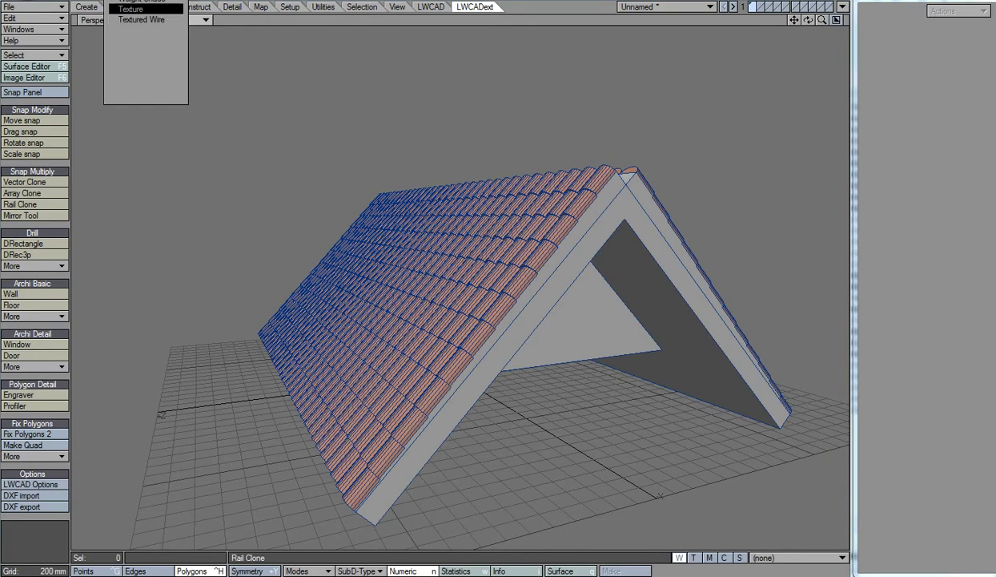
{"action": "left_click", "coordinate": [136, 12]}
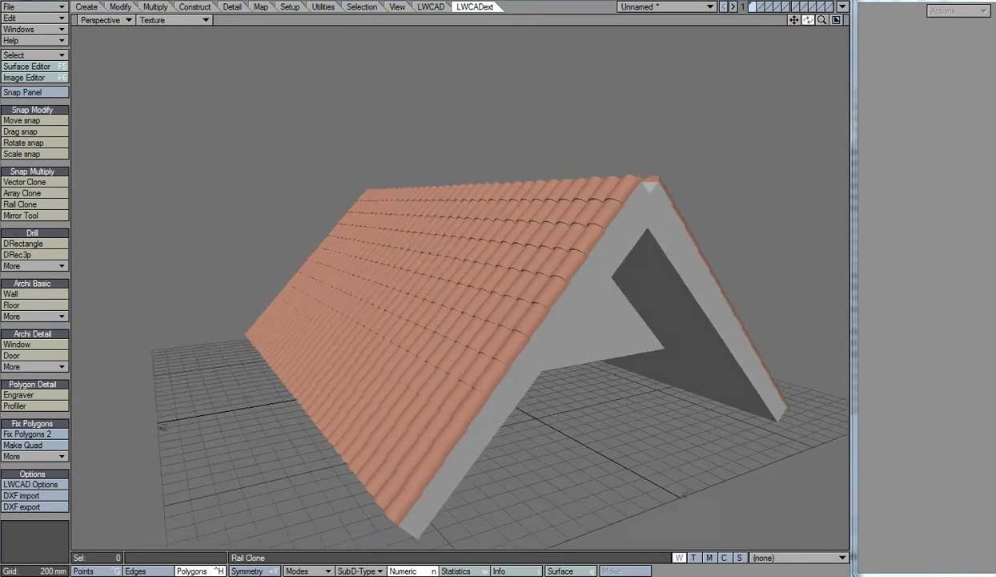
{"action": "mouse_move", "coordinate": [808, 19]}
{"action": "left_mouse_down"}
{"action": "mouse_move", "coordinate": [785, 19]}
{"action": "mouse_move", "coordinate": [822, 48]}
{"action": "left_mouse_up"}
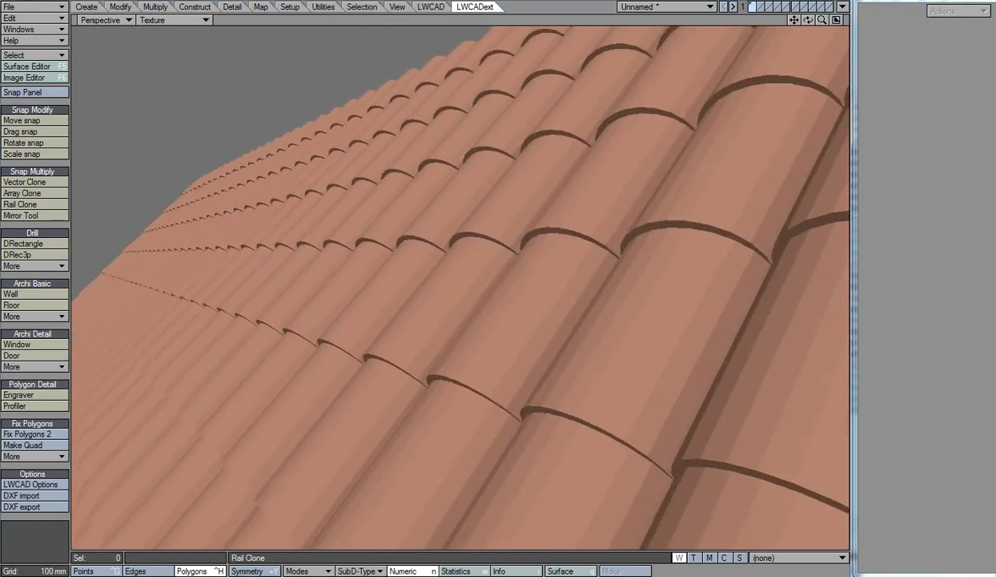
{"action": "key", "text": "a"}
{"action": "key", "text": "comma"}
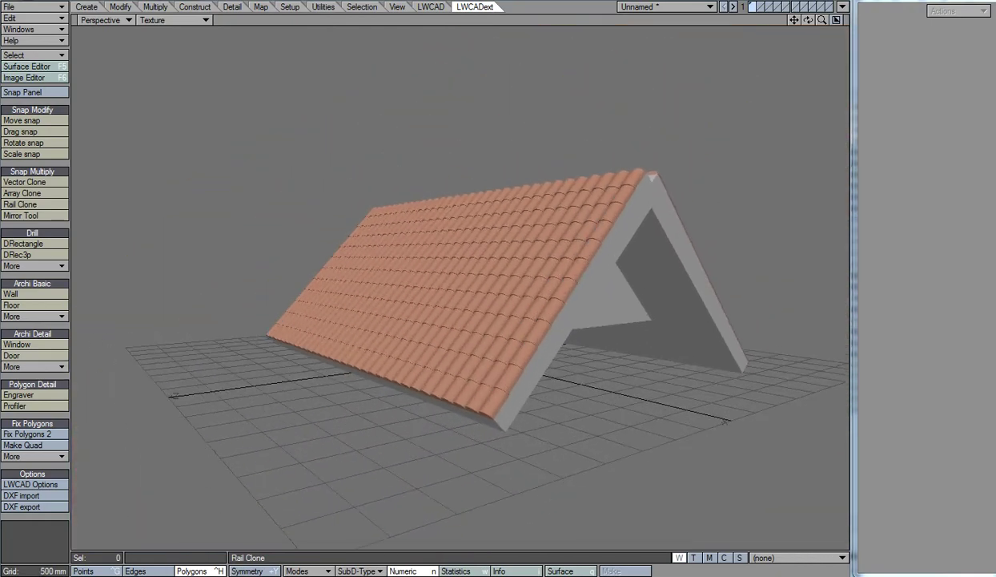
View the roof from the other side, then maximize Perspective with the roof filling the view.
{"action": "left_click", "coordinate": [836, 19]}
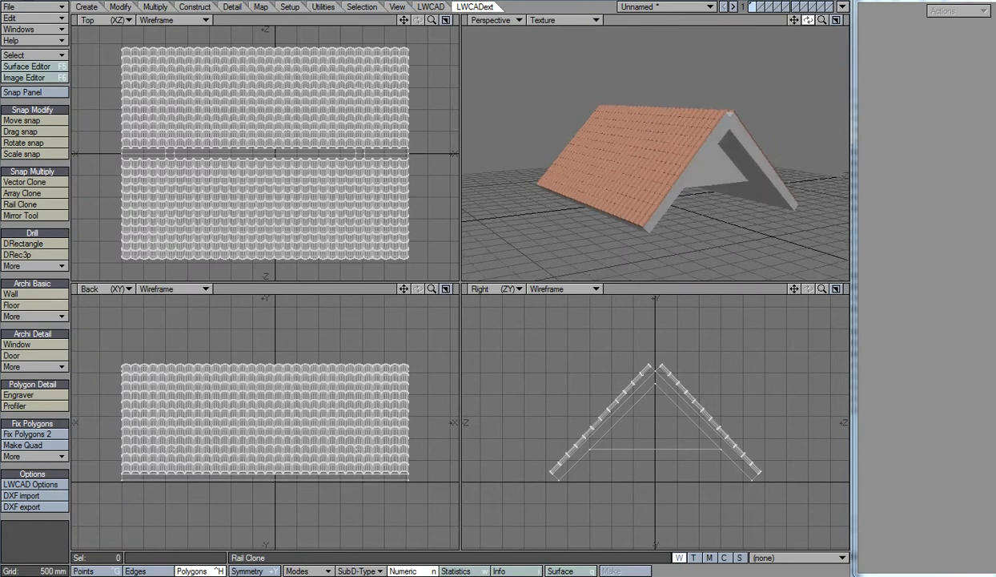
{"action": "mouse_move", "coordinate": [808, 19]}
{"action": "left_mouse_down"}
{"action": "mouse_move", "coordinate": [841, 19]}
{"action": "mouse_move", "coordinate": [785, 19]}
{"action": "left_mouse_up"}
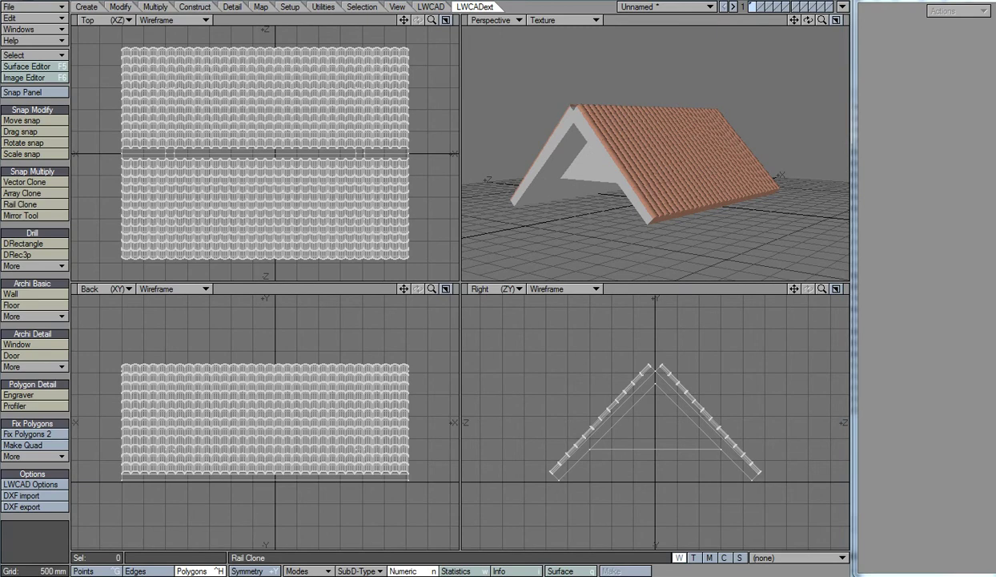
{"action": "left_click", "coordinate": [836, 20]}
{"action": "key", "text": "a"}
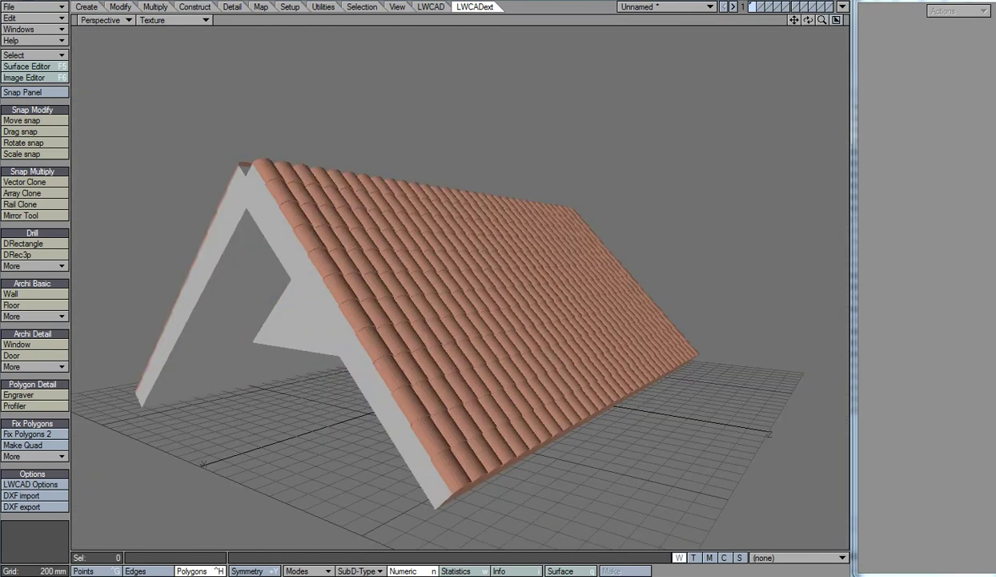